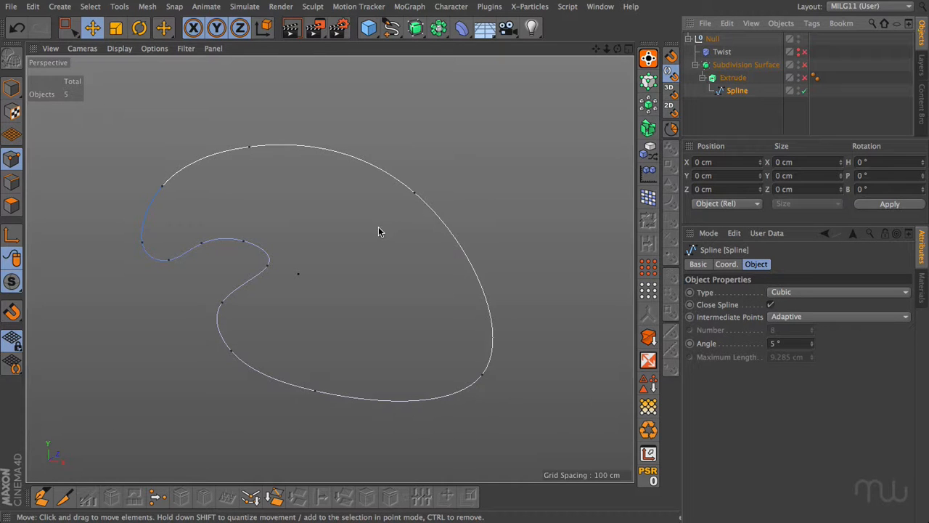
Enable the Extrude generator above the spline and select it to show its cap settings.
{"action": "left_click", "coordinate": [803, 78]}
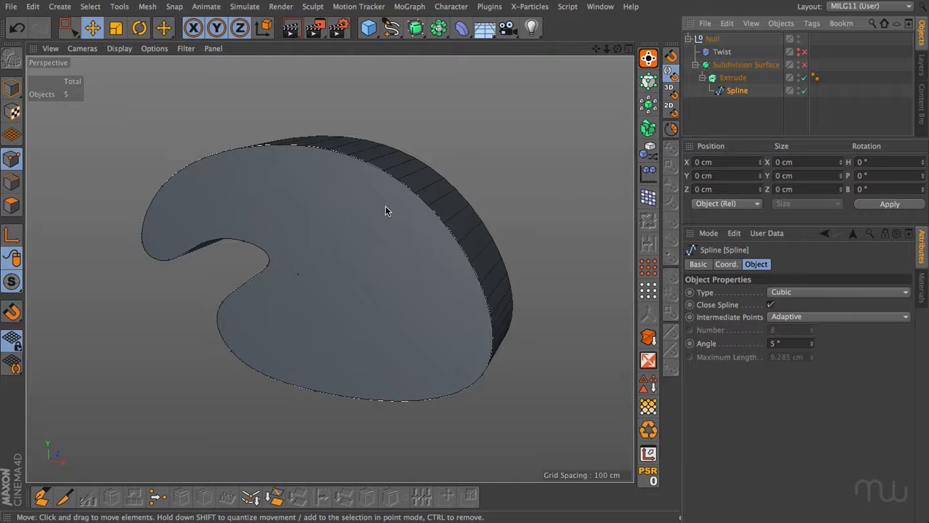
{"action": "left_click", "coordinate": [393, 28]}
{"action": "left_click", "coordinate": [734, 78]}
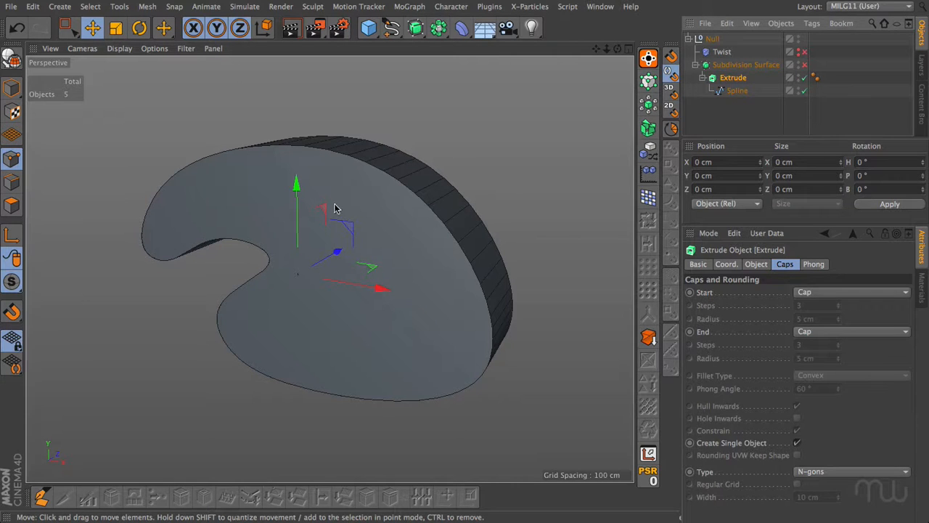
Preview the Subdivision Surface on the extrusion, and try converting the Extrude to an editable polygon object.
{"action": "left_click", "coordinate": [804, 64]}
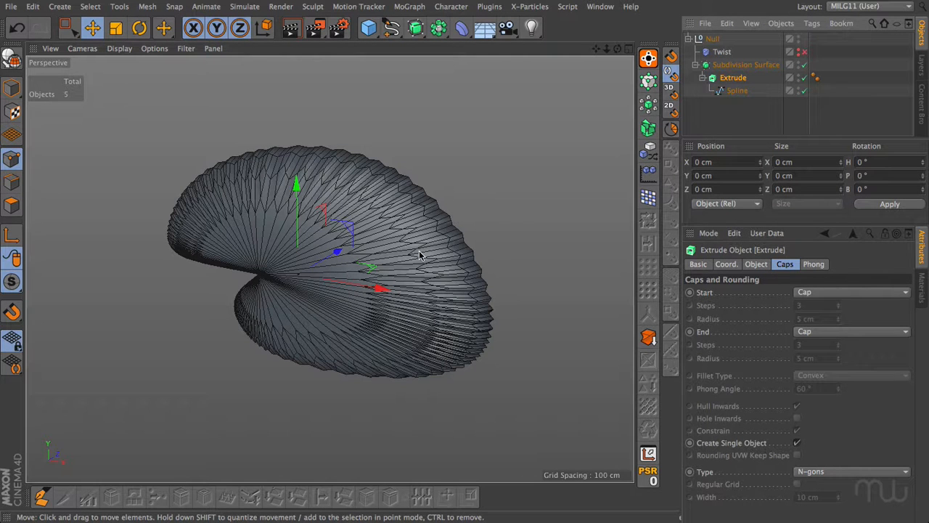
{"action": "left_click", "coordinate": [803, 65]}
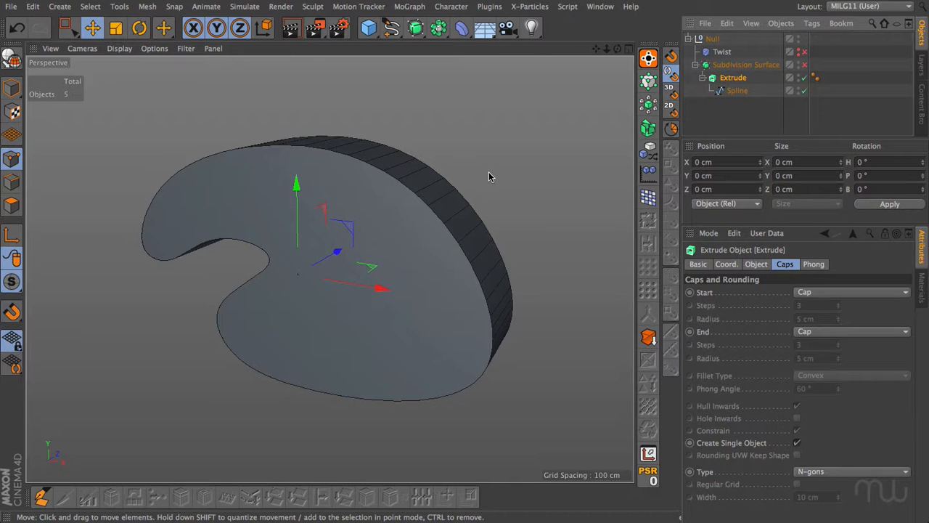
{"action": "key", "text": "c"}
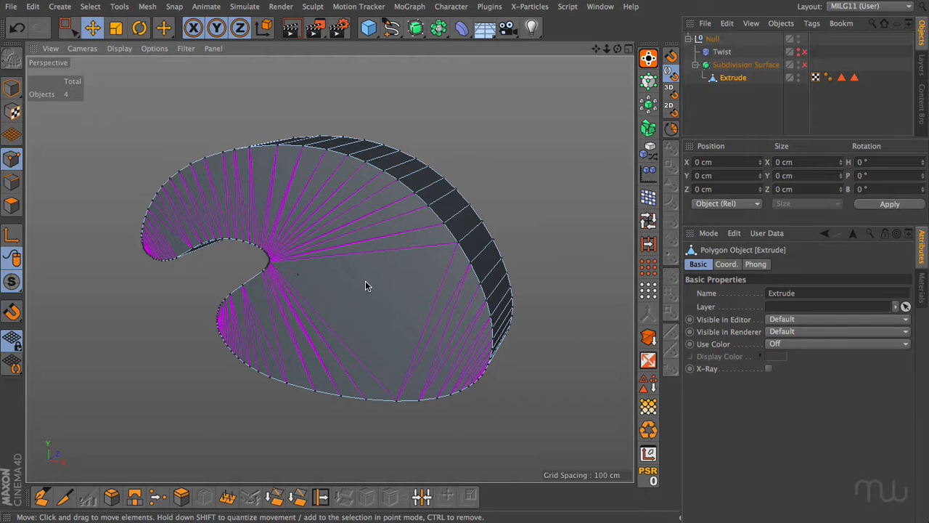
{"action": "key", "text": "ctrl+z"}
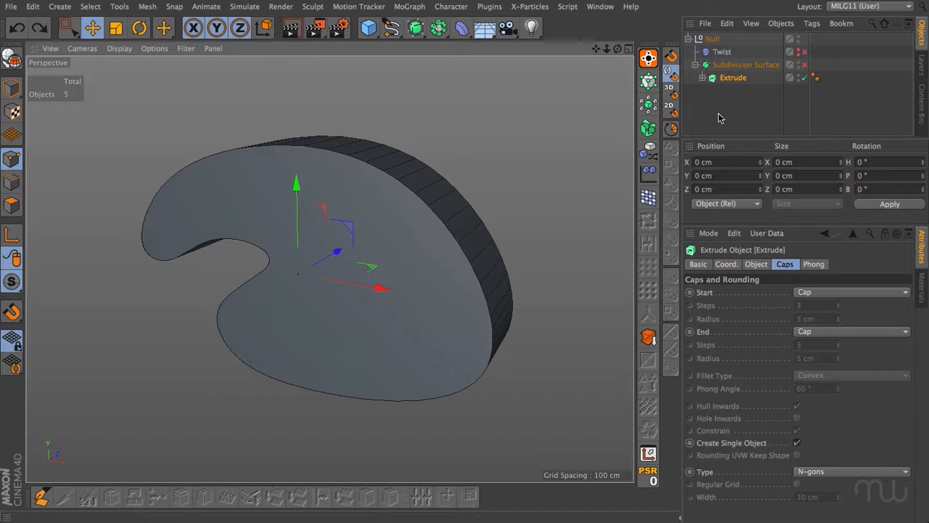
{"action": "left_click", "coordinate": [703, 78]}
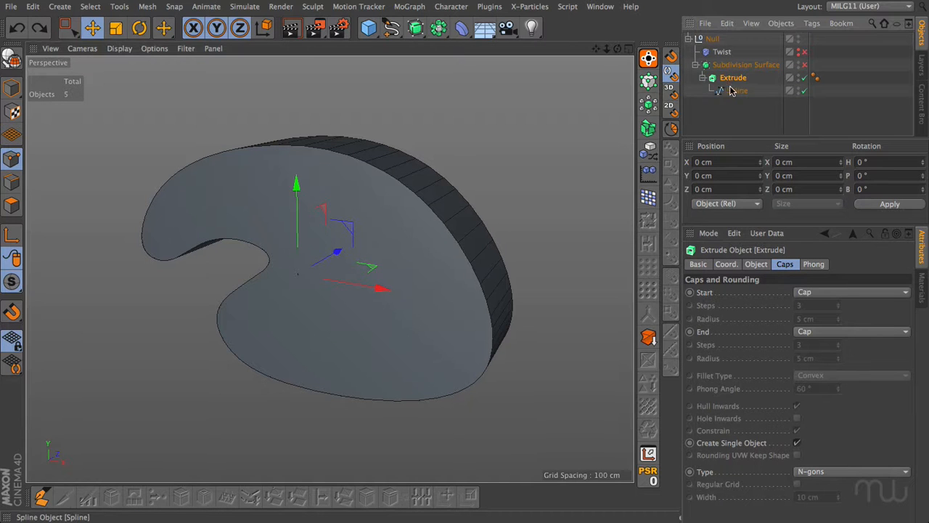
Set the Extrude's cap type to Quadrangles with Regular Grid enabled, checking the mesh with and without the Subdivision Surface.
{"action": "left_click", "coordinate": [816, 473]}
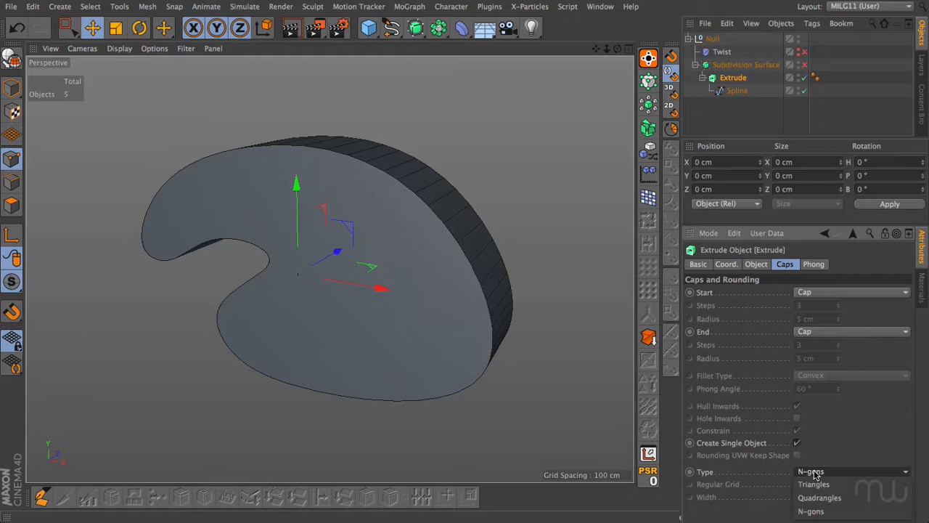
{"action": "left_click", "coordinate": [823, 499]}
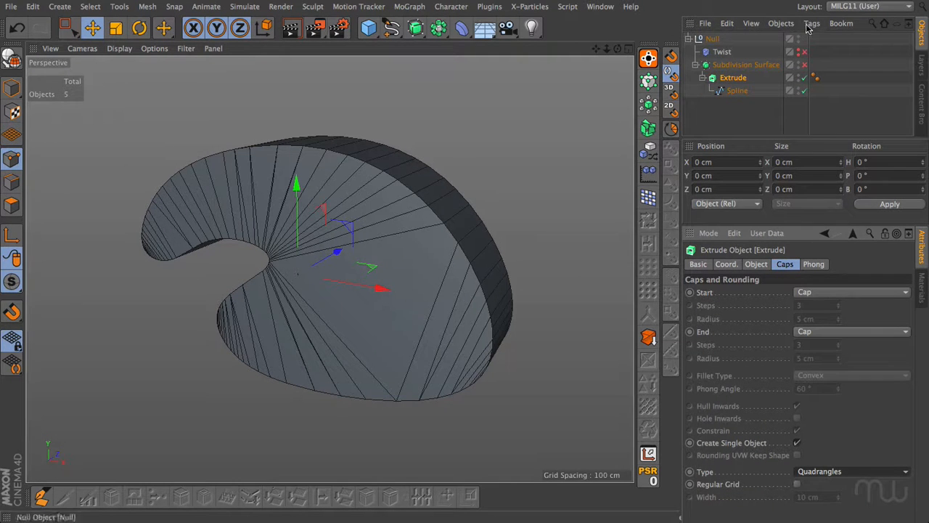
{"action": "left_click", "coordinate": [805, 64]}
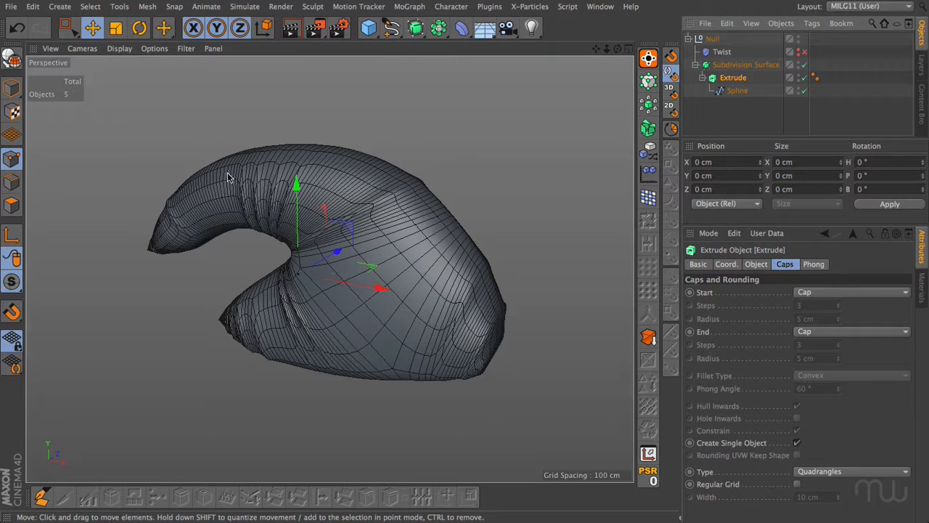
{"action": "left_click", "coordinate": [798, 483]}
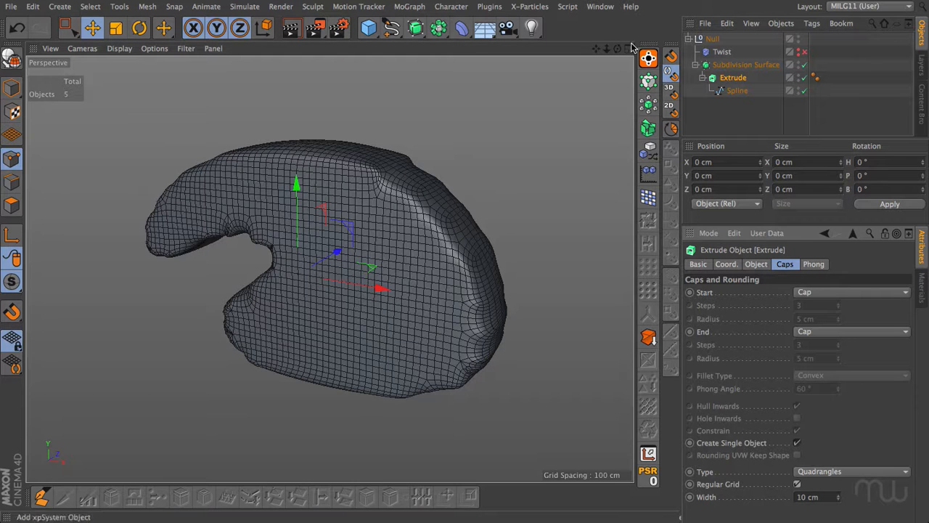
{"action": "left_click_drag", "start_coordinate": [618, 48], "coordinate": [611, 81]}
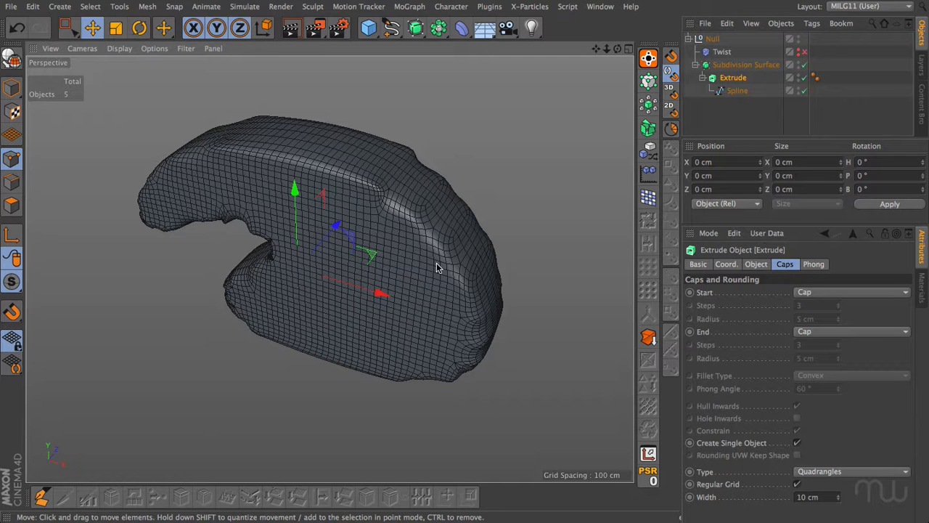
{"action": "left_click", "coordinate": [805, 66]}
{"action": "mouse_move", "coordinate": [617, 49]}
{"action": "left_mouse_down"}
{"action": "mouse_move", "coordinate": [633, 23]}
{"action": "mouse_move", "coordinate": [608, 72]}
{"action": "mouse_move", "coordinate": [618, 52]}
{"action": "left_mouse_up"}
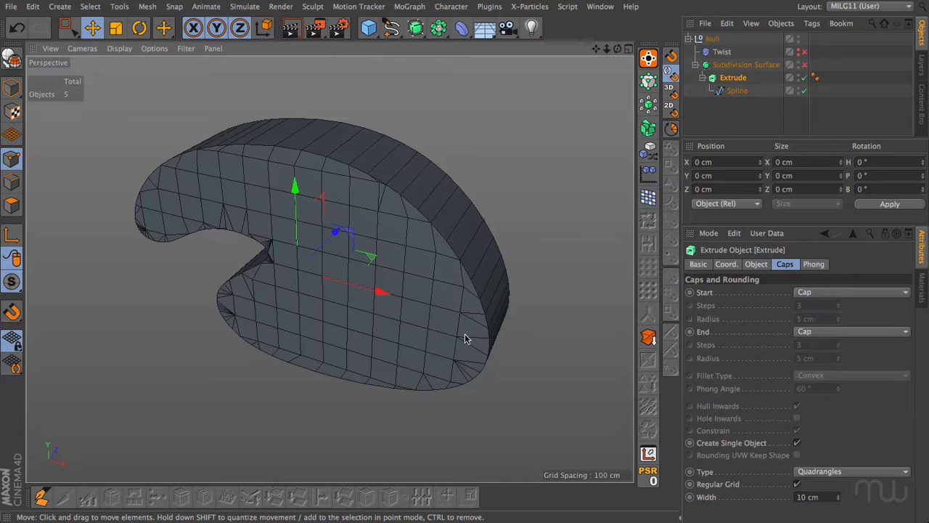
Set the spline's intermediate points to Uniform.
{"action": "left_click", "coordinate": [737, 90]}
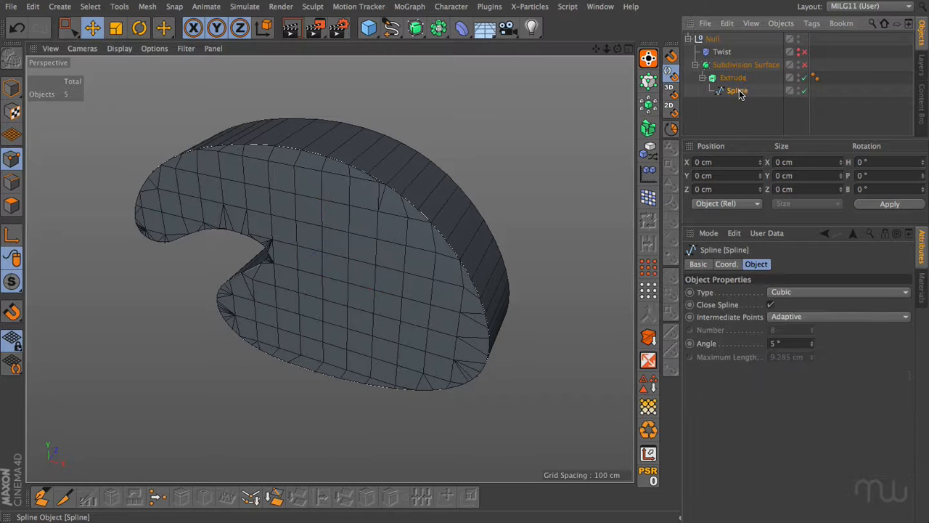
{"action": "left_click", "coordinate": [792, 316]}
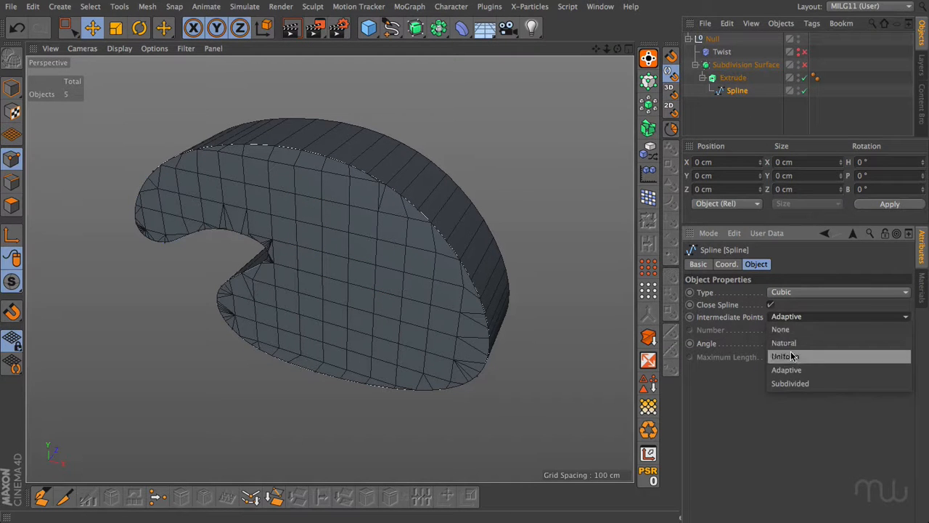
{"action": "left_click", "coordinate": [788, 354]}
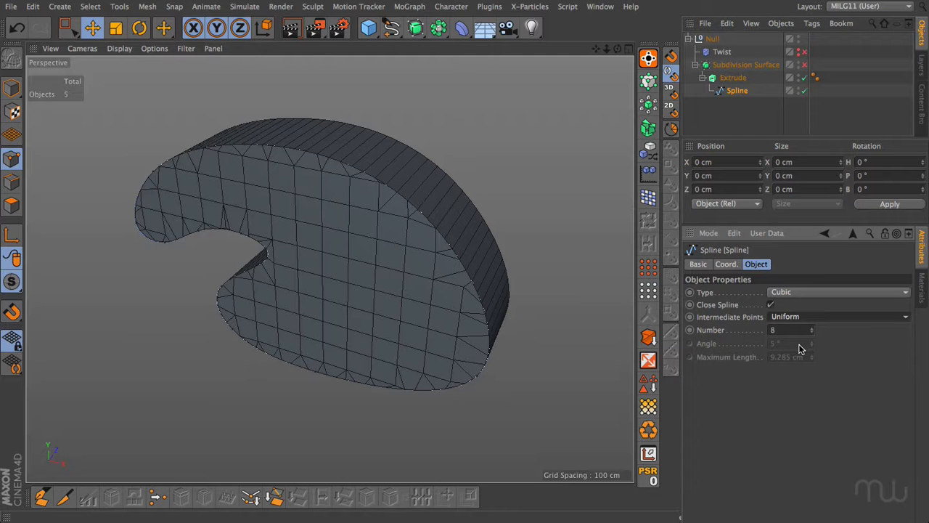
Reduce the regular grid width of the Extrude's caps to 4 cm.
{"action": "left_click", "coordinate": [733, 77]}
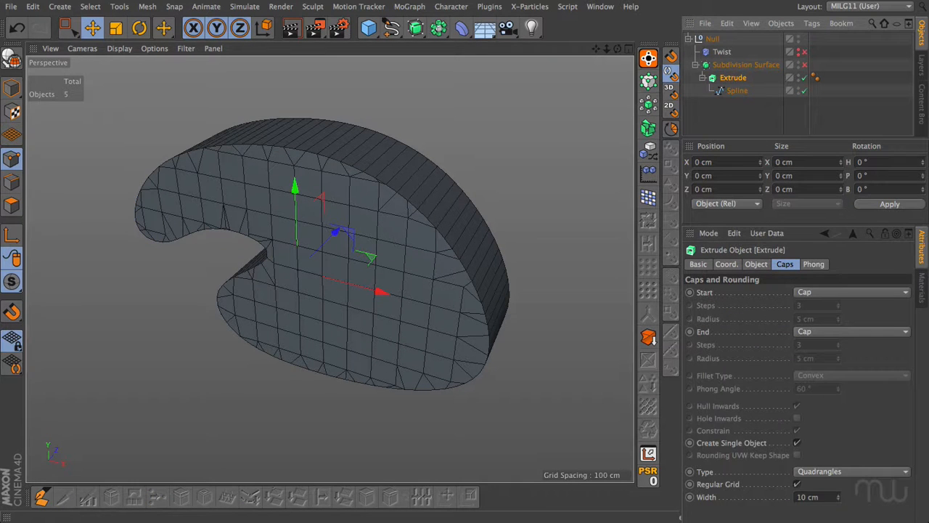
{"action": "left_click", "coordinate": [838, 499]}
{"action": "left_click", "coordinate": [839, 499]}
{"action": "left_click", "coordinate": [839, 499]}
{"action": "left_click", "coordinate": [839, 500]}
{"action": "left_click", "coordinate": [839, 500]}
{"action": "left_click", "coordinate": [839, 499]}
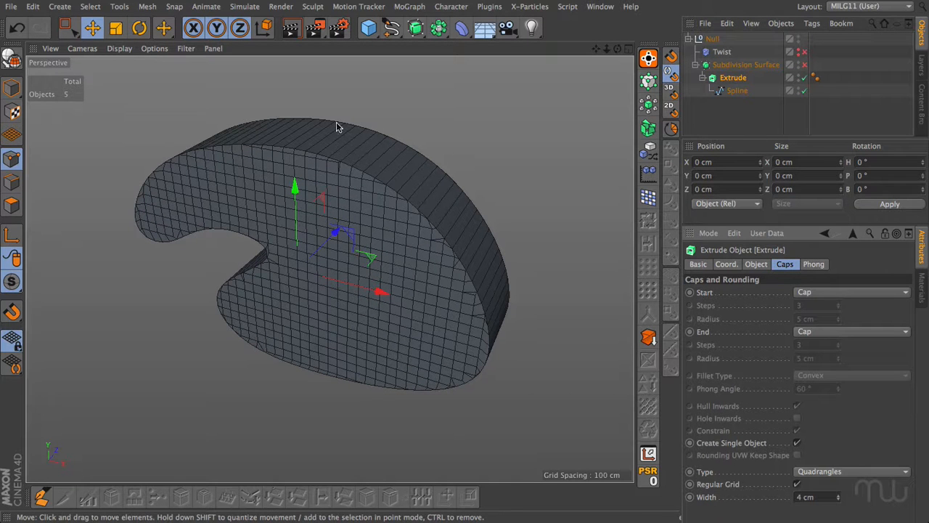
Set both the start and end caps of the Extrude to Fillet Cap.
{"action": "left_click_drag", "start_coordinate": [396, 199], "coordinate": [413, 265], "text": "alt"}
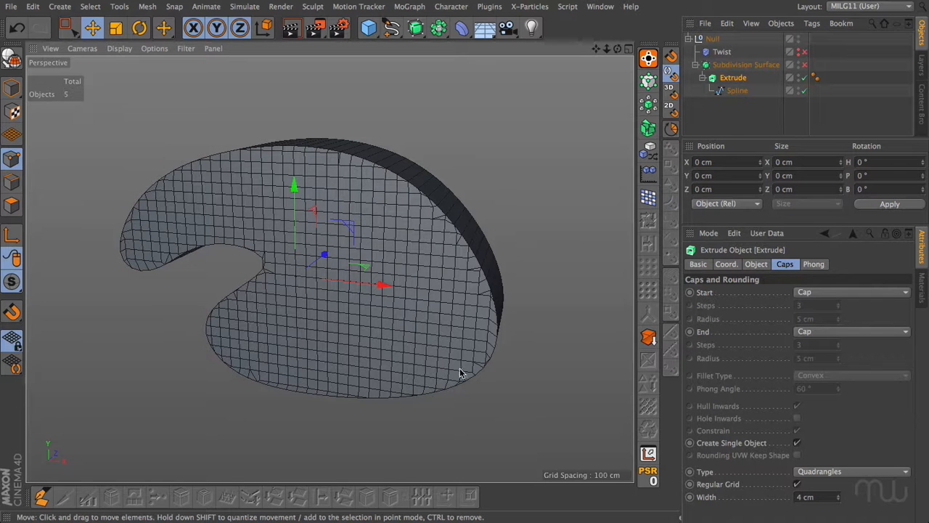
{"action": "left_click", "coordinate": [813, 292]}
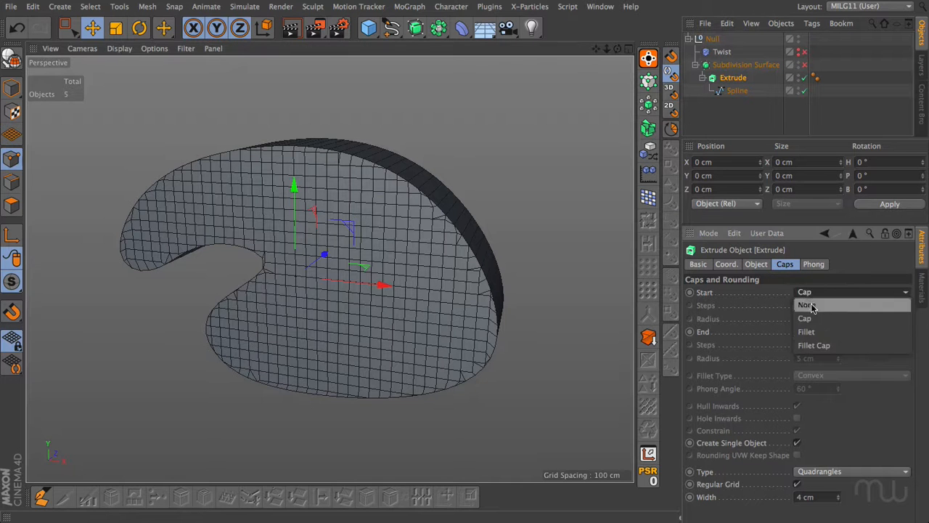
{"action": "left_click", "coordinate": [812, 344]}
{"action": "left_click", "coordinate": [811, 332]}
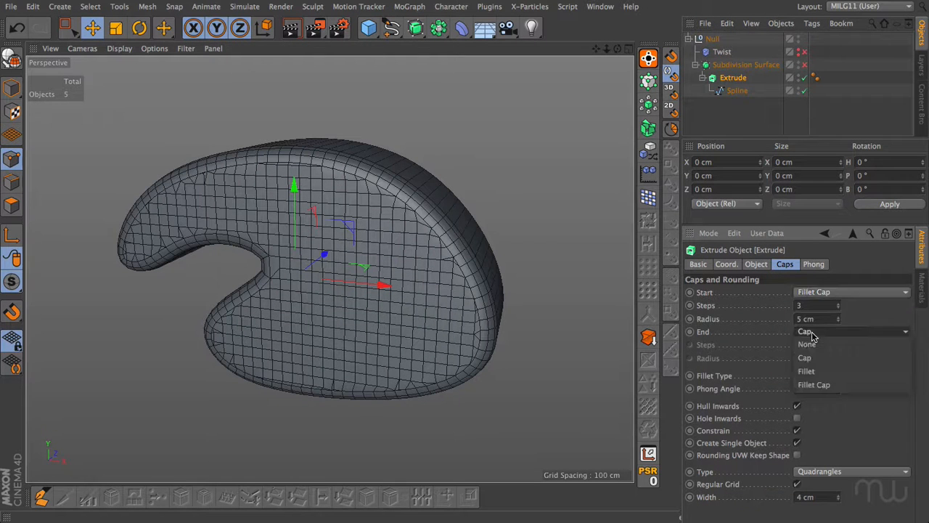
{"action": "left_click", "coordinate": [813, 384]}
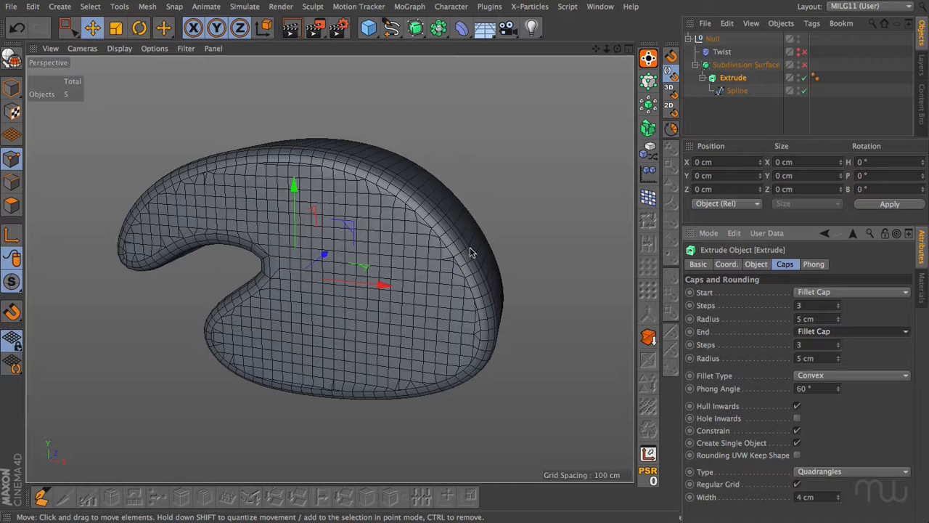
Enable the Subdivision Surface and display the model in smooth shading without wireframe lines.
{"action": "left_click_drag", "start_coordinate": [617, 51], "coordinate": [589, 81]}
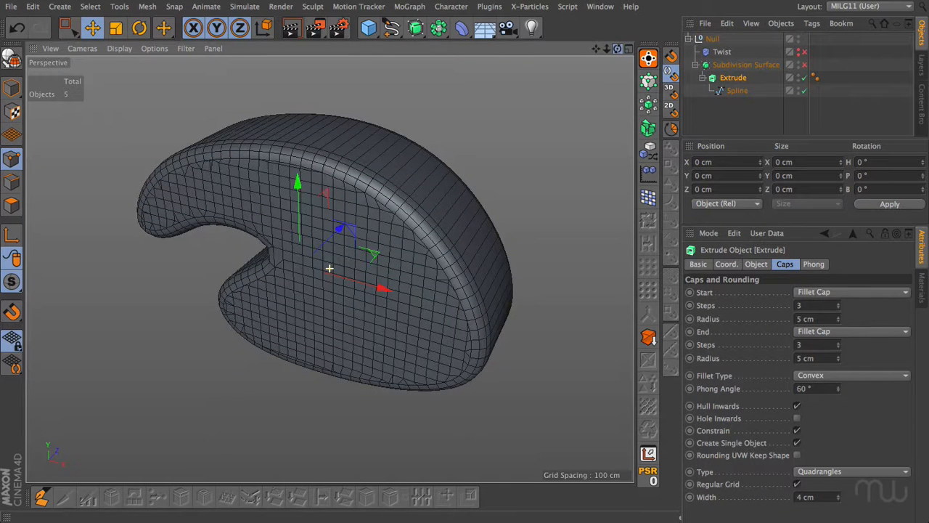
{"action": "left_click", "coordinate": [803, 65]}
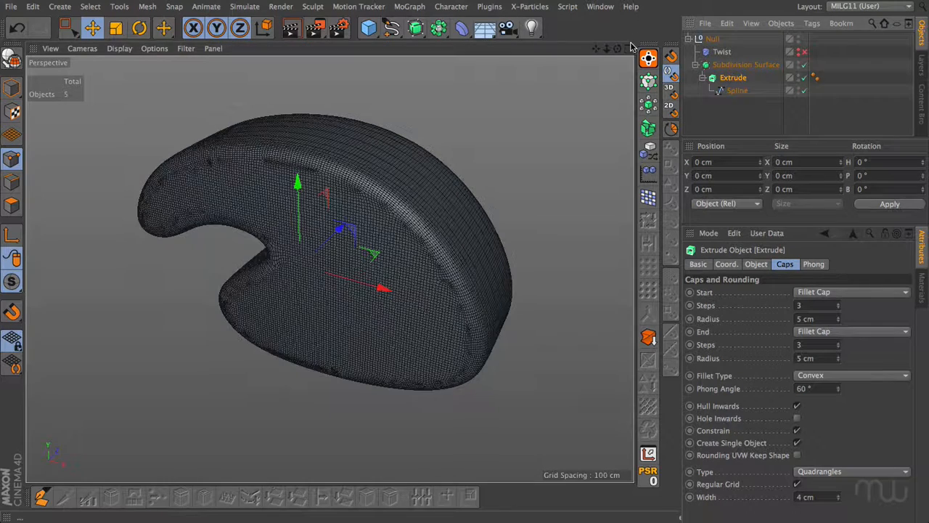
{"action": "left_click_drag", "start_coordinate": [615, 52], "coordinate": [653, 40]}
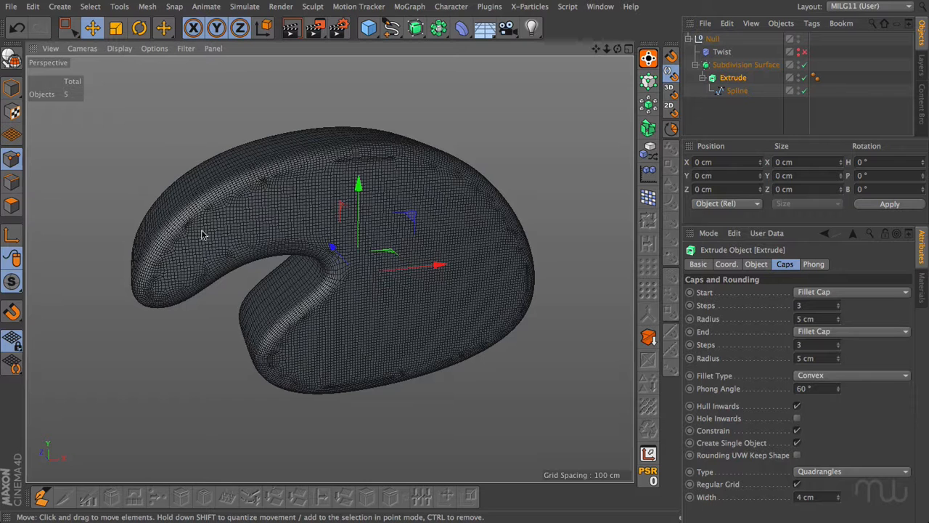
{"action": "left_click", "coordinate": [122, 48]}
{"action": "left_click", "coordinate": [129, 66]}
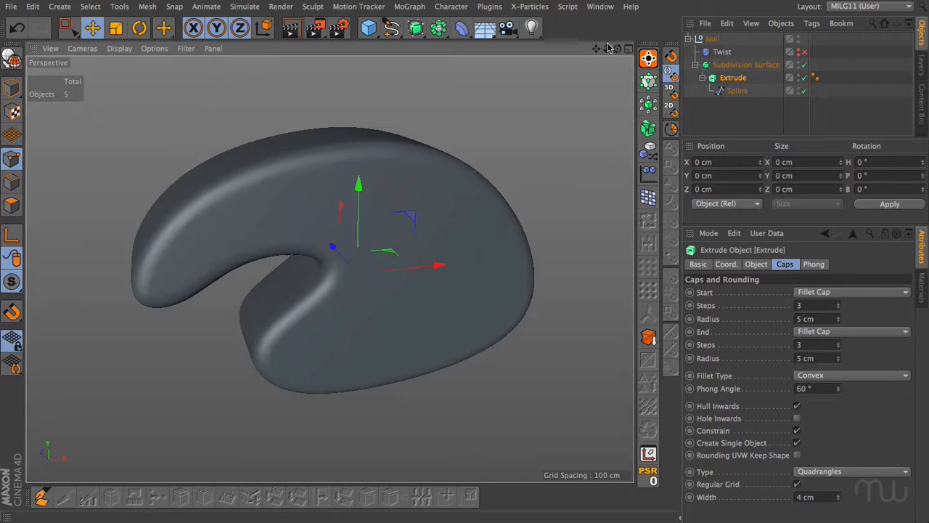
Increase the fillet steps to 5 on both the start and end caps.
{"action": "left_click_drag", "start_coordinate": [607, 49], "coordinate": [653, 48]}
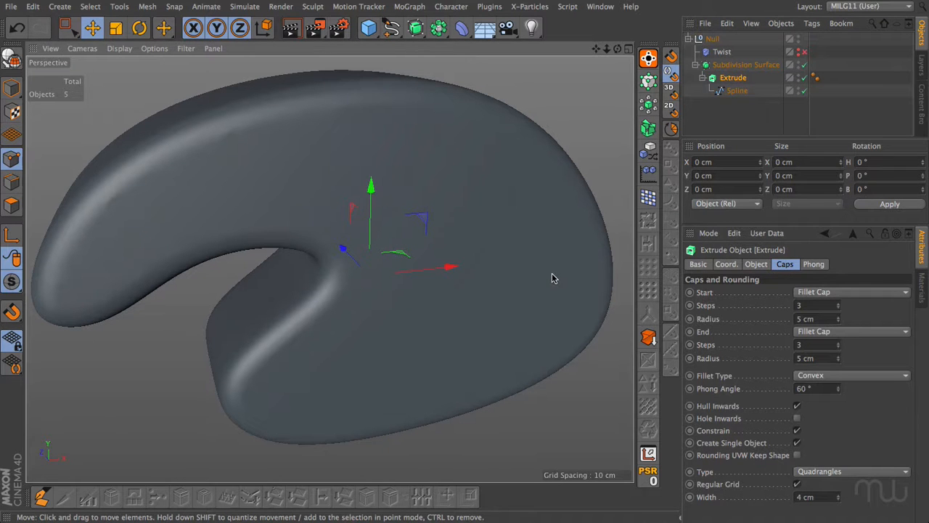
{"action": "left_click", "coordinate": [838, 302]}
{"action": "left_click", "coordinate": [838, 303]}
{"action": "left_click", "coordinate": [839, 343]}
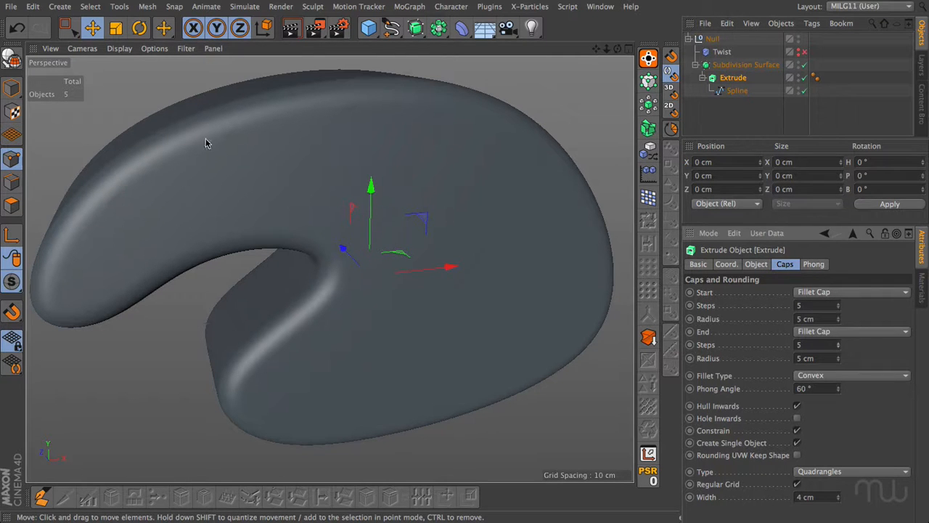
Enable the Twist deformer and set its angle to 24°.
{"action": "left_click_drag", "start_coordinate": [608, 50], "coordinate": [519, 50]}
{"action": "left_click_drag", "start_coordinate": [617, 48], "coordinate": [585, 49]}
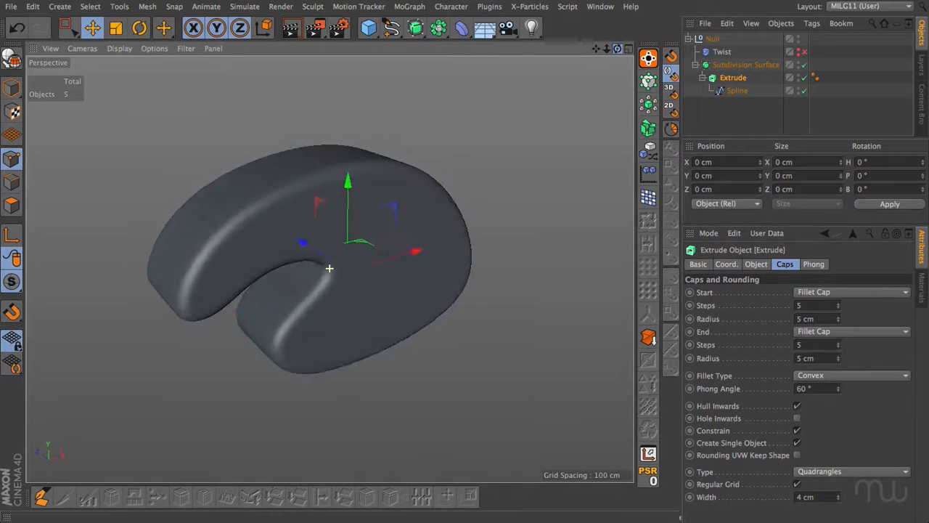
{"action": "left_click", "coordinate": [802, 53]}
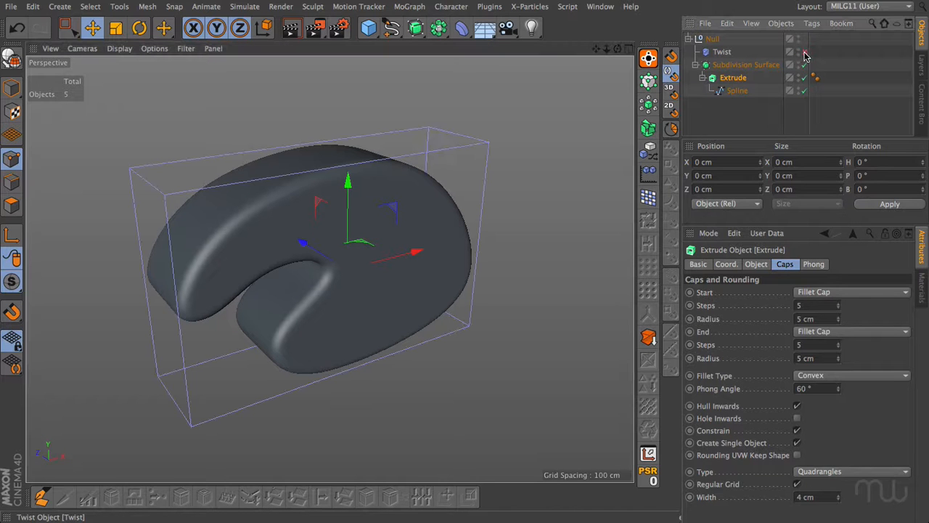
{"action": "left_click", "coordinate": [723, 52]}
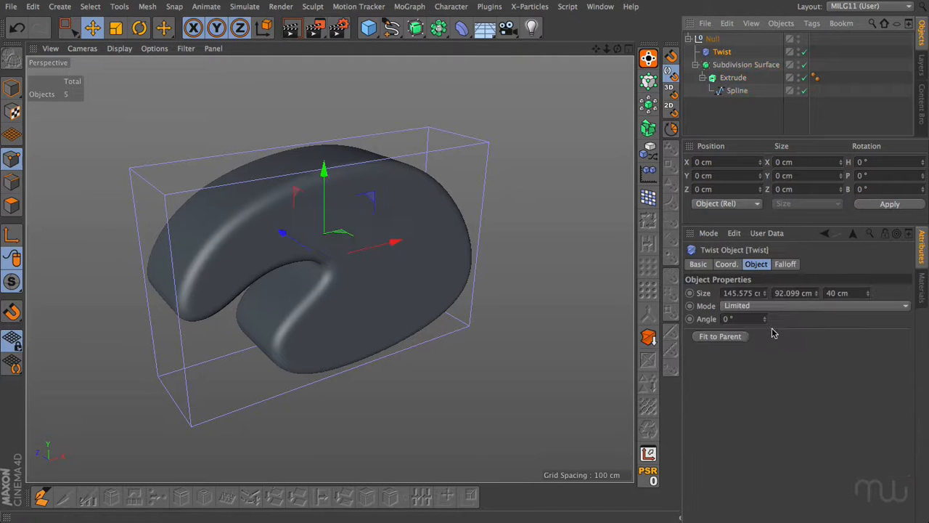
{"action": "mouse_move", "coordinate": [766, 319]}
{"action": "left_mouse_down"}
{"action": "mouse_move", "coordinate": [850, 319]}
{"action": "mouse_move", "coordinate": [766, 320]}
{"action": "left_mouse_up"}
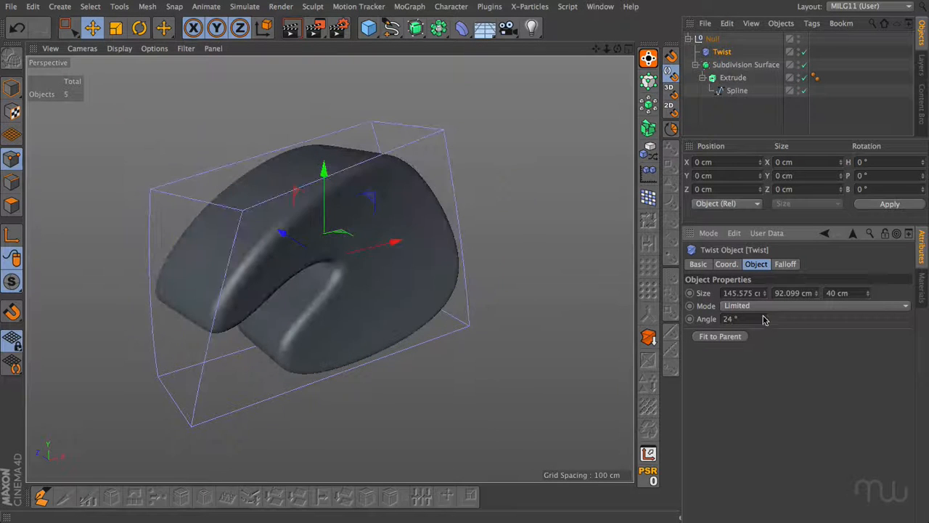
Disable the Twist deformer and display the model's shading with wireframe lines.
{"action": "left_click", "coordinate": [801, 53]}
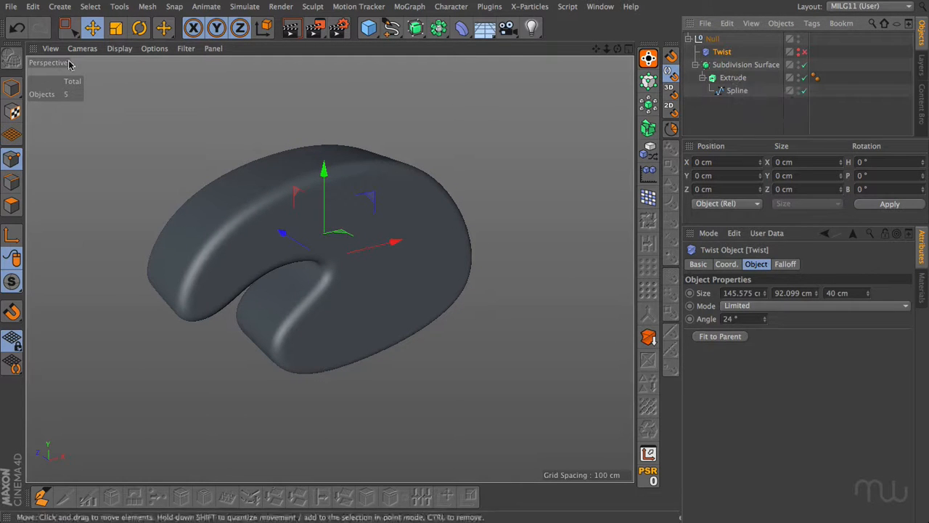
{"action": "left_click", "coordinate": [120, 48]}
{"action": "left_click", "coordinate": [125, 81]}
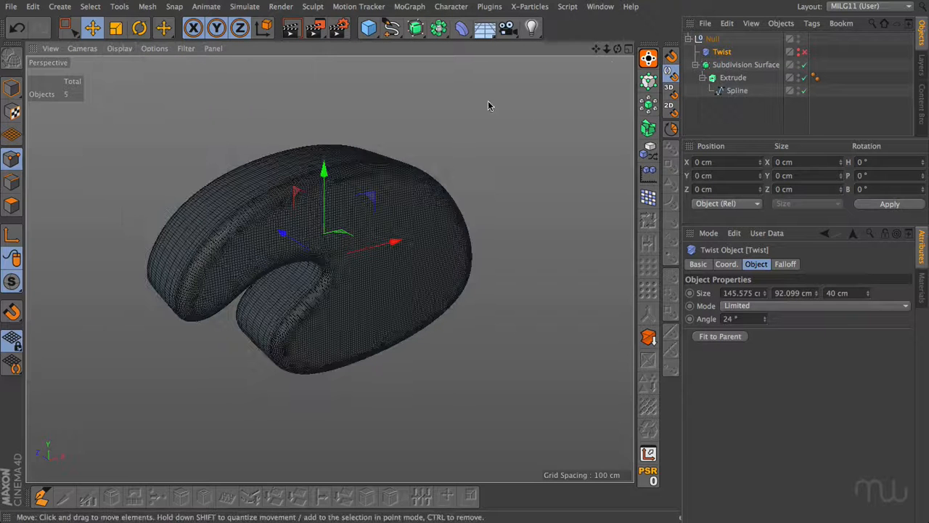
Disable the Subdivision Surface and set the Extrude object's Subdivision to 6.
{"action": "left_click", "coordinate": [804, 65]}
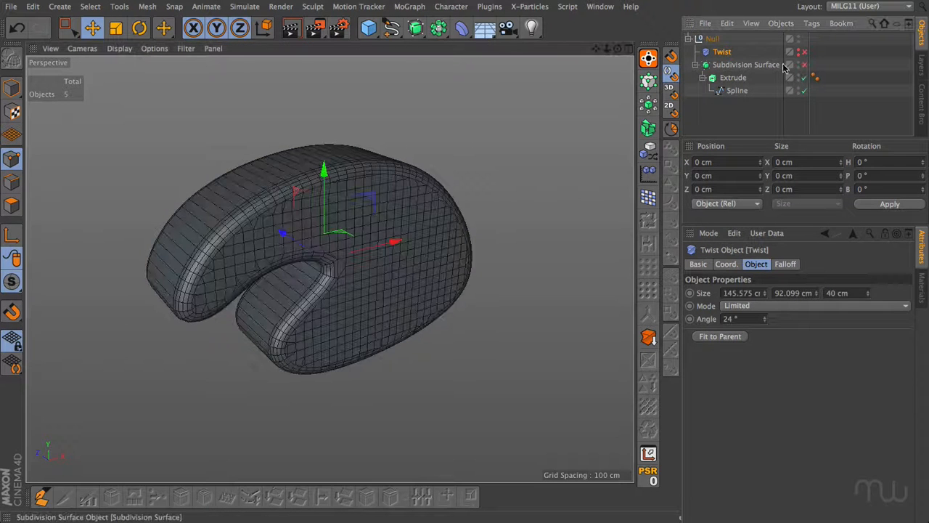
{"action": "left_click_drag", "start_coordinate": [290, 247], "coordinate": [382, 300], "text": "alt"}
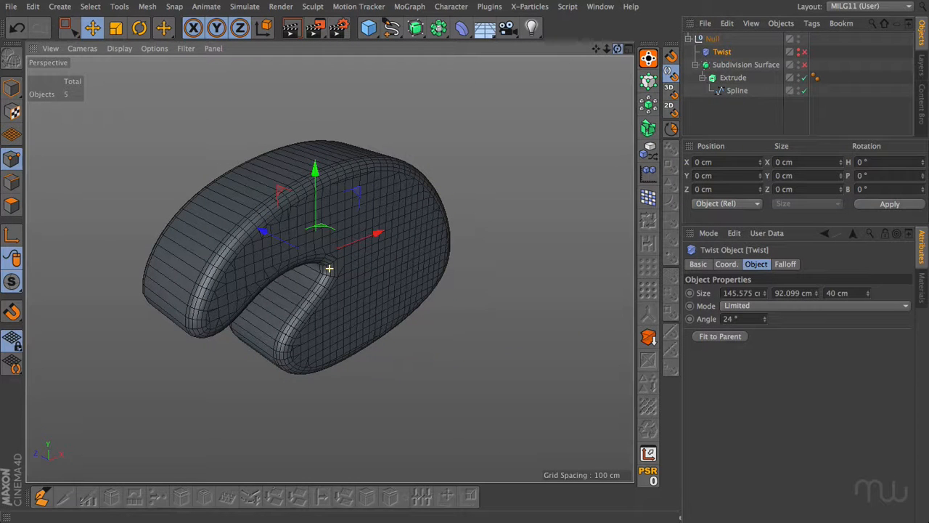
{"action": "left_click", "coordinate": [733, 77]}
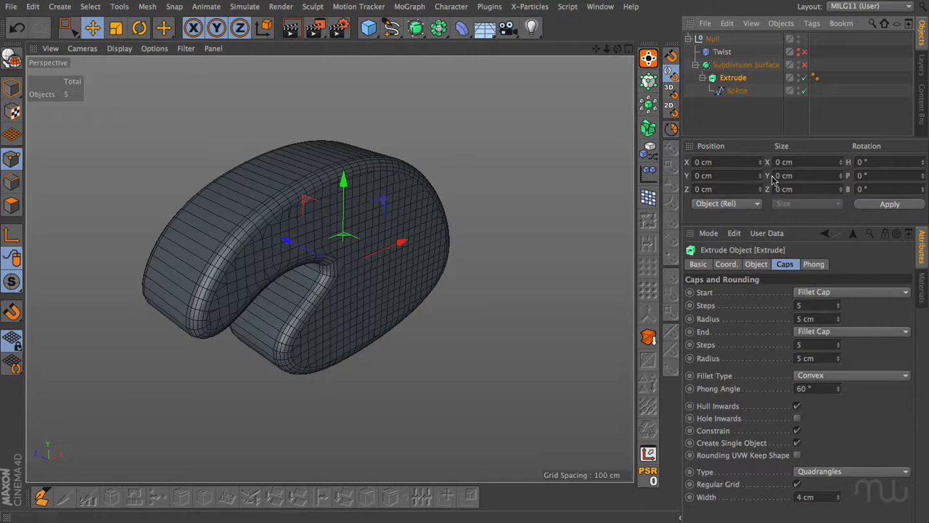
{"action": "left_click", "coordinate": [757, 265]}
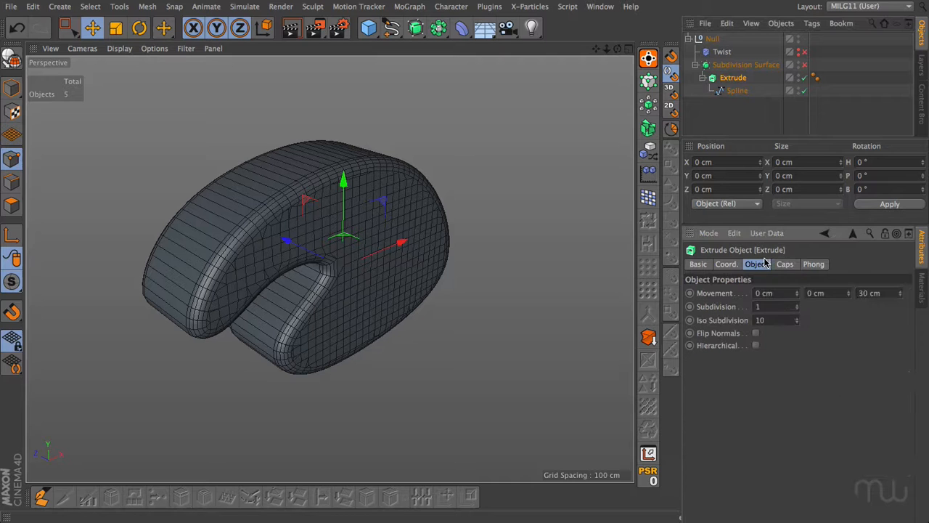
{"action": "left_click", "coordinate": [797, 305]}
{"action": "left_click", "coordinate": [797, 305]}
{"action": "left_click", "coordinate": [796, 305]}
{"action": "left_click", "coordinate": [796, 305]}
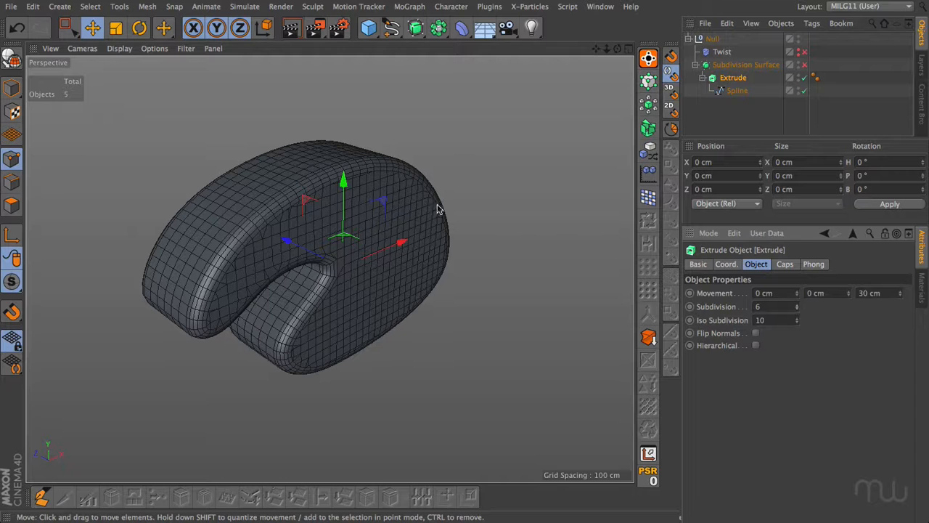
Enable the Subdivision Surface again and set its Subdivision Editor level to 1.
{"action": "left_click", "coordinate": [804, 65]}
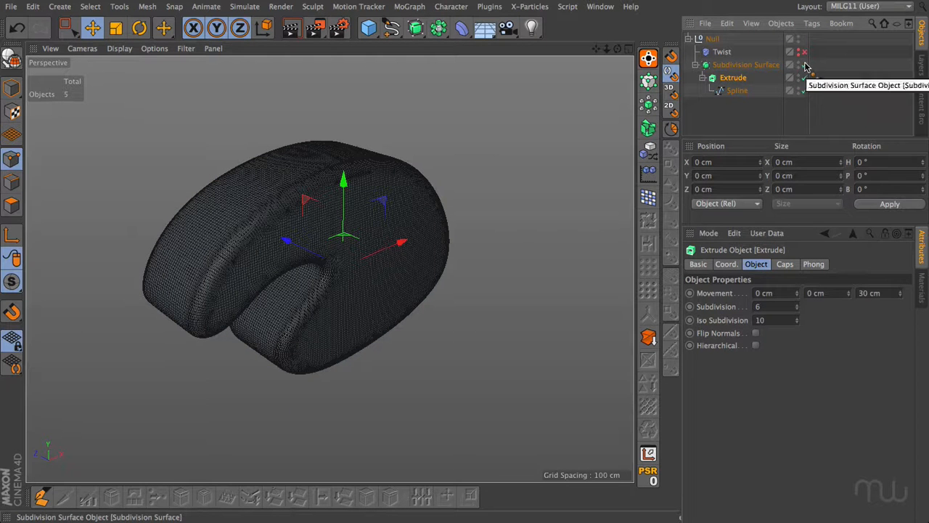
{"action": "left_click", "coordinate": [746, 65]}
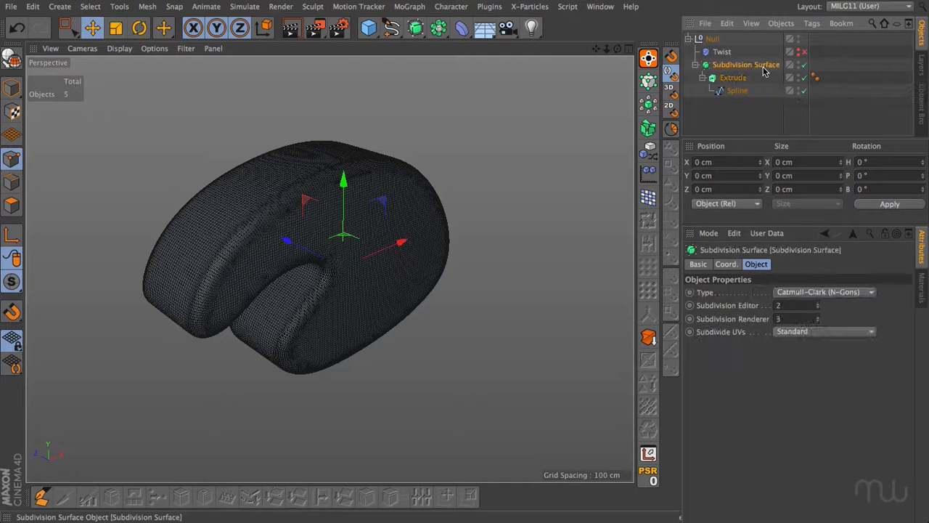
{"action": "left_click", "coordinate": [818, 309]}
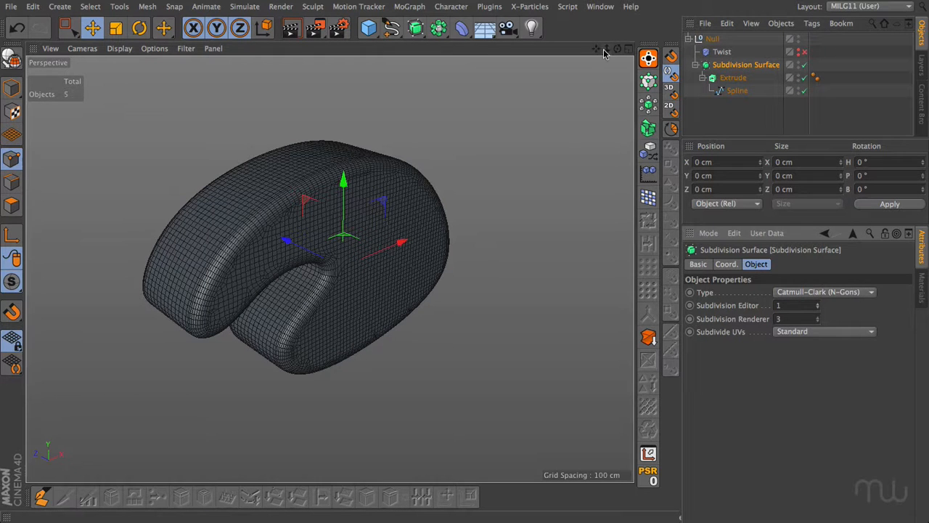
{"action": "left_click_drag", "start_coordinate": [618, 49], "coordinate": [574, 37]}
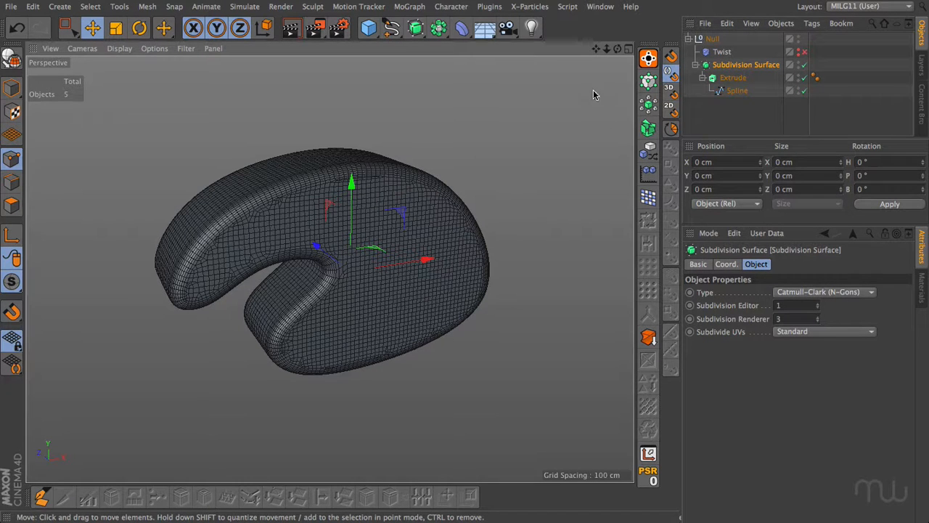
Switch to the open scene with the SDS mesh and Bend deformer, and display it in Gouraud Shading (Lines).
{"action": "left_click", "coordinate": [600, 6]}
{"action": "left_click", "coordinate": [618, 313]}
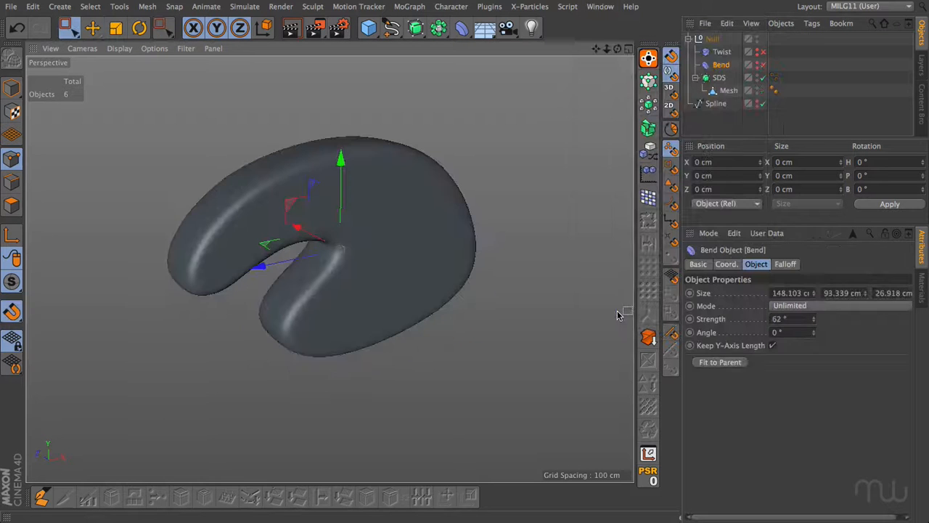
{"action": "mouse_move", "coordinate": [617, 48]}
{"action": "left_mouse_down"}
{"action": "mouse_move", "coordinate": [644, 49]}
{"action": "mouse_move", "coordinate": [598, 49]}
{"action": "mouse_move", "coordinate": [586, 62]}
{"action": "mouse_move", "coordinate": [613, 38]}
{"action": "mouse_move", "coordinate": [719, 49]}
{"action": "mouse_move", "coordinate": [617, 49]}
{"action": "left_mouse_up"}
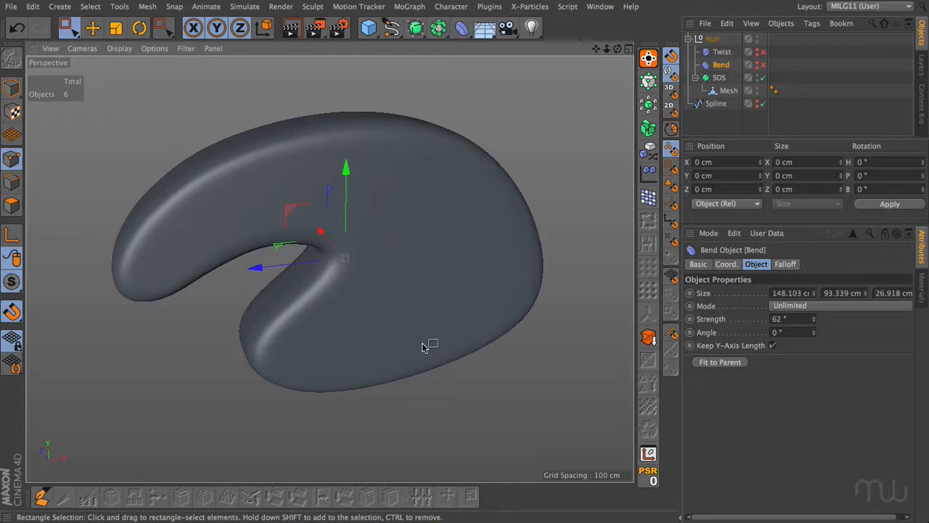
{"action": "left_click", "coordinate": [119, 48]}
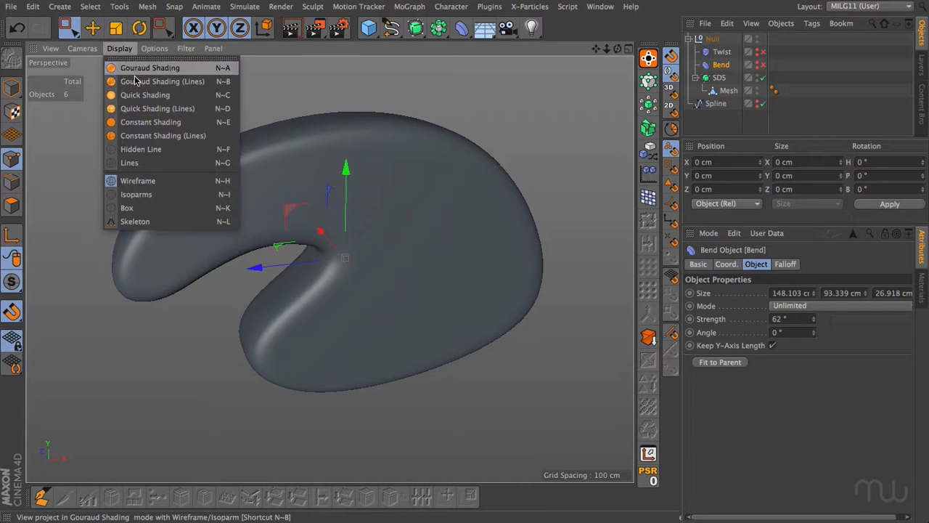
{"action": "left_click", "coordinate": [138, 82]}
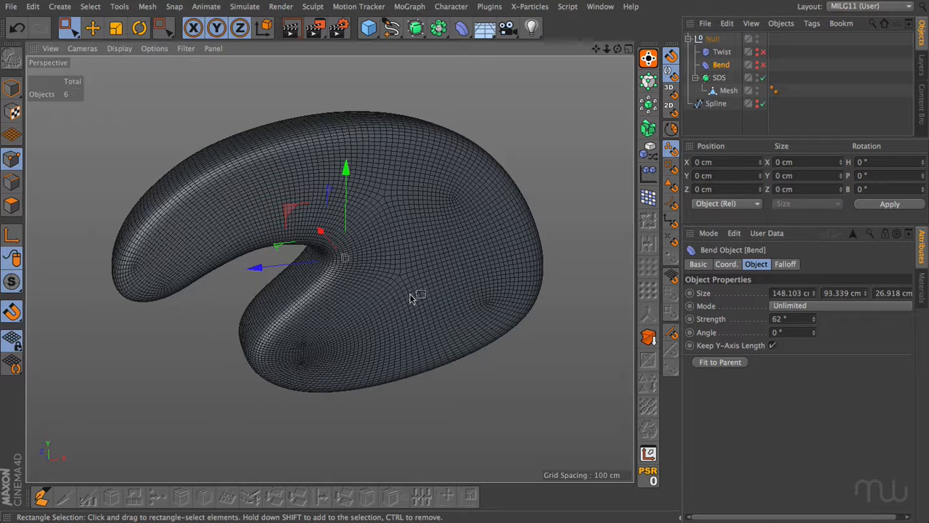
{"action": "left_click_drag", "start_coordinate": [618, 49], "coordinate": [253, 208]}
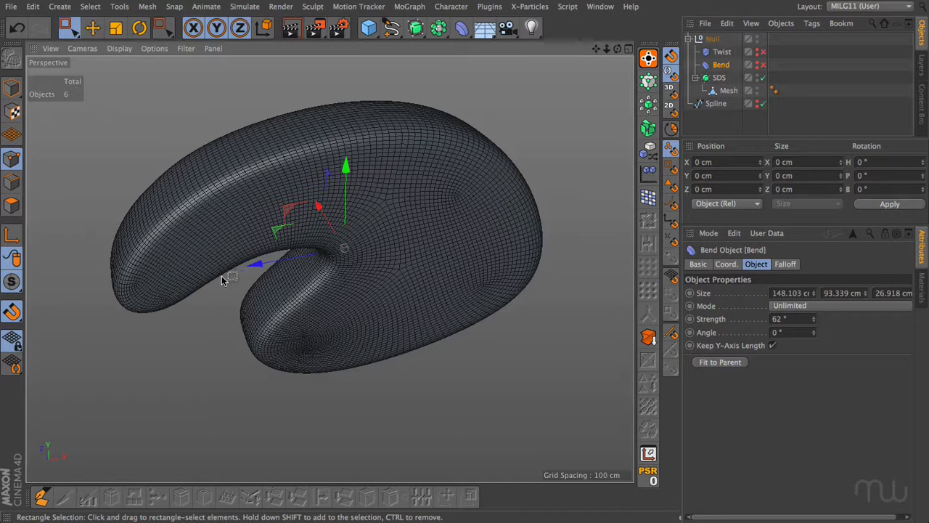
Enable the Twist deformer on the SDS mesh and set its angle to 348°.
{"action": "left_click", "coordinate": [762, 51]}
{"action": "left_click", "coordinate": [722, 52]}
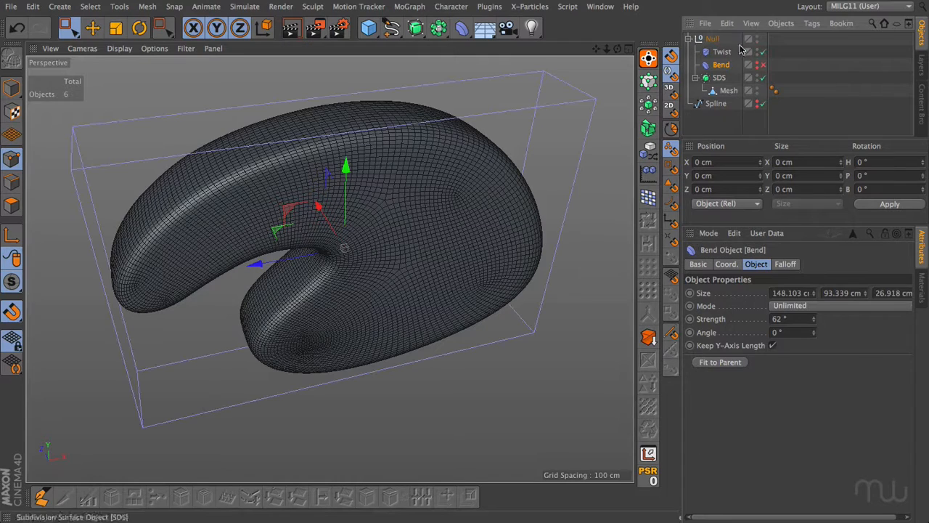
{"action": "left_click_drag", "start_coordinate": [764, 322], "coordinate": [765, 263]}
Display the twisted mesh in Gouraud Shading without lines and hide the Twist deformer's cage in the viewport.
{"action": "left_click", "coordinate": [119, 48]}
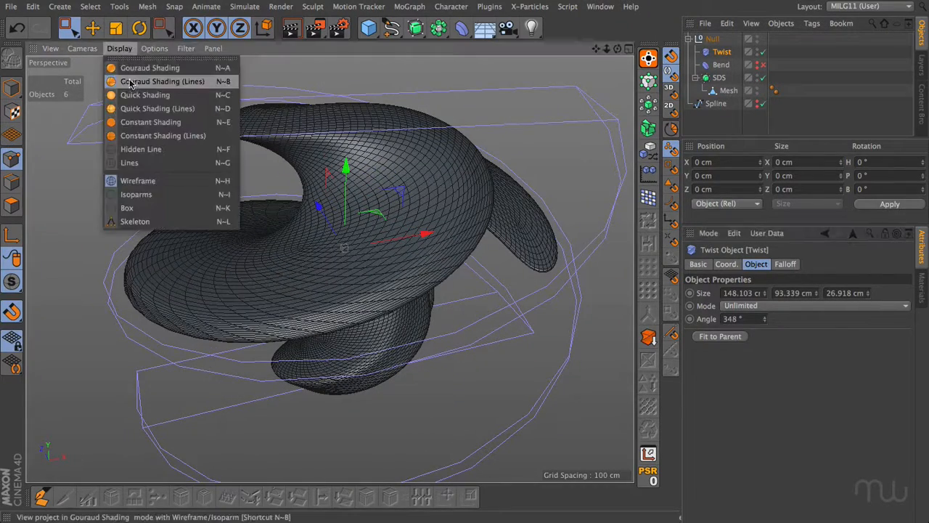
{"action": "left_click", "coordinate": [145, 66]}
{"action": "mouse_move", "coordinate": [606, 51]}
{"action": "left_mouse_down"}
{"action": "mouse_move", "coordinate": [581, 52]}
{"action": "mouse_move", "coordinate": [608, 52]}
{"action": "left_mouse_up"}
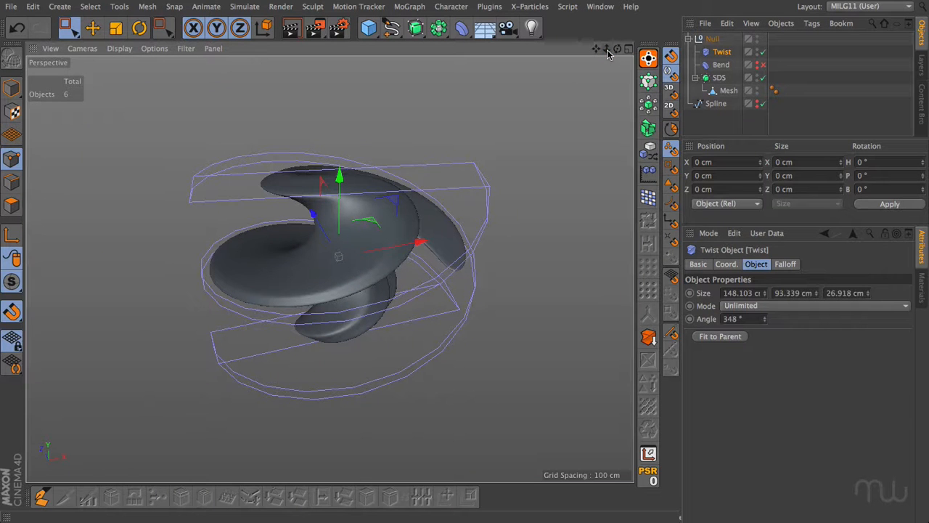
{"action": "left_click", "coordinate": [757, 51]}
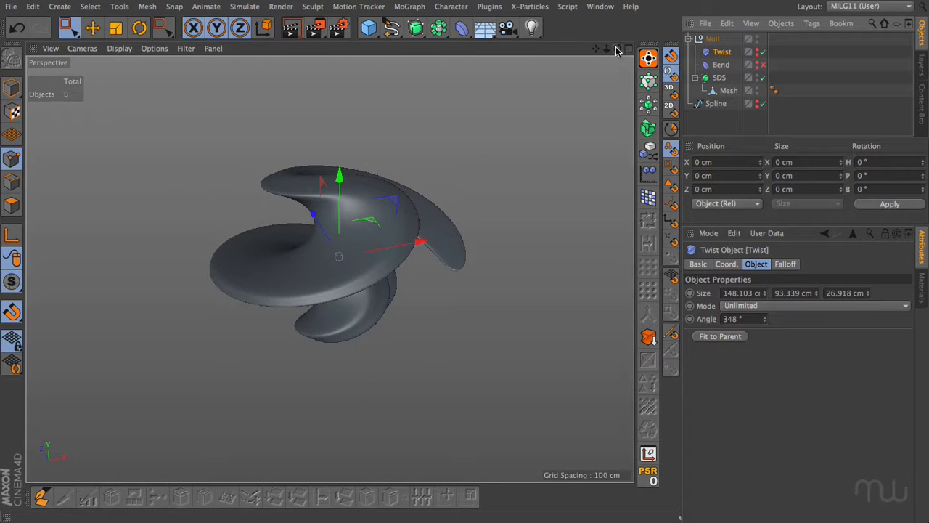
{"action": "left_click_drag", "start_coordinate": [617, 49], "coordinate": [710, 244]}
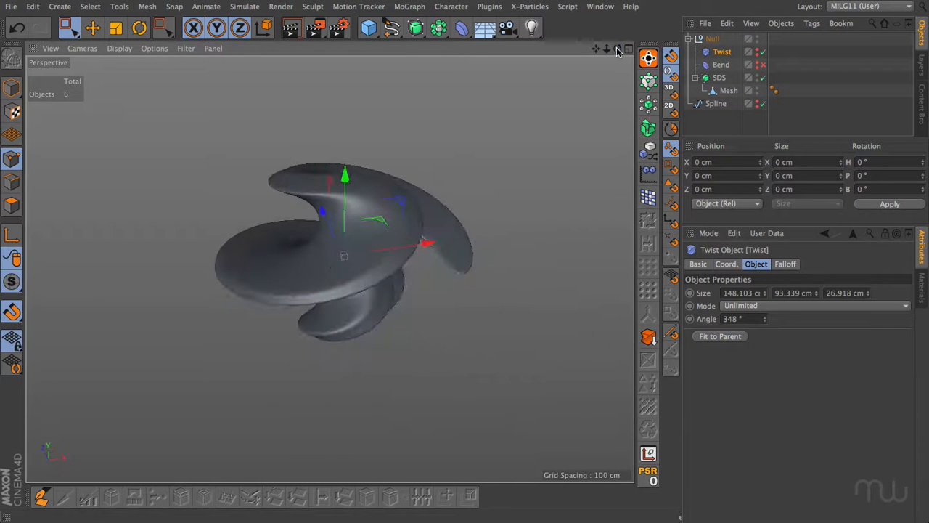
Try rotating the Twist deformer to -8° pitch and 732° bank, and reset both angles to 0°.
{"action": "left_click", "coordinate": [729, 266]}
{"action": "left_click_drag", "start_coordinate": [837, 518], "coordinate": [861, 517]}
{"action": "left_click_drag", "start_coordinate": [908, 307], "coordinate": [909, 255]}
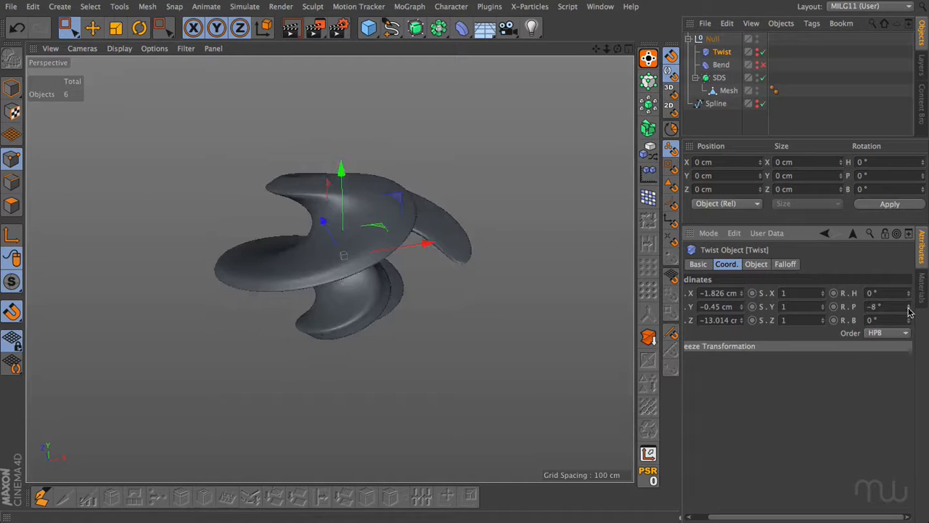
{"action": "left_click_drag", "start_coordinate": [908, 321], "coordinate": [908, 277]}
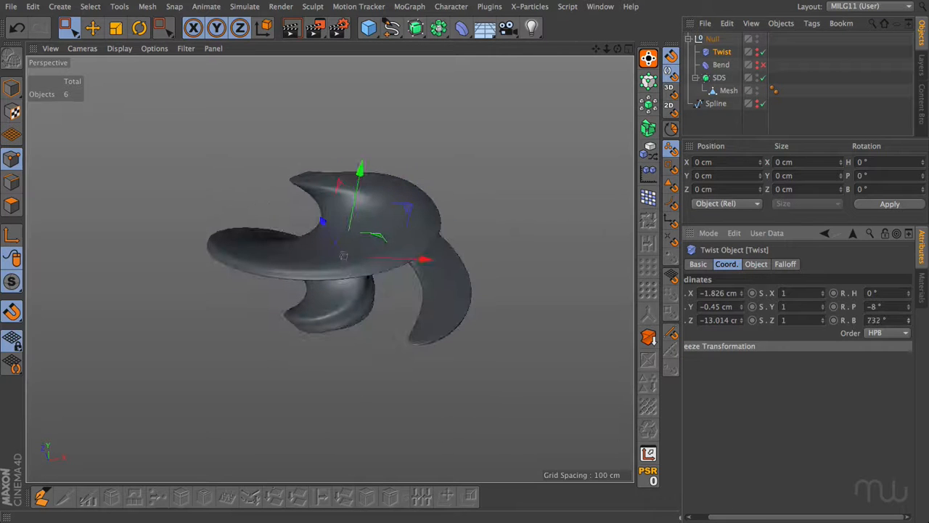
{"action": "left_click_drag", "start_coordinate": [896, 321], "coordinate": [852, 317]}
{"action": "type", "text": "0"}
{"action": "key", "text": "Return"}
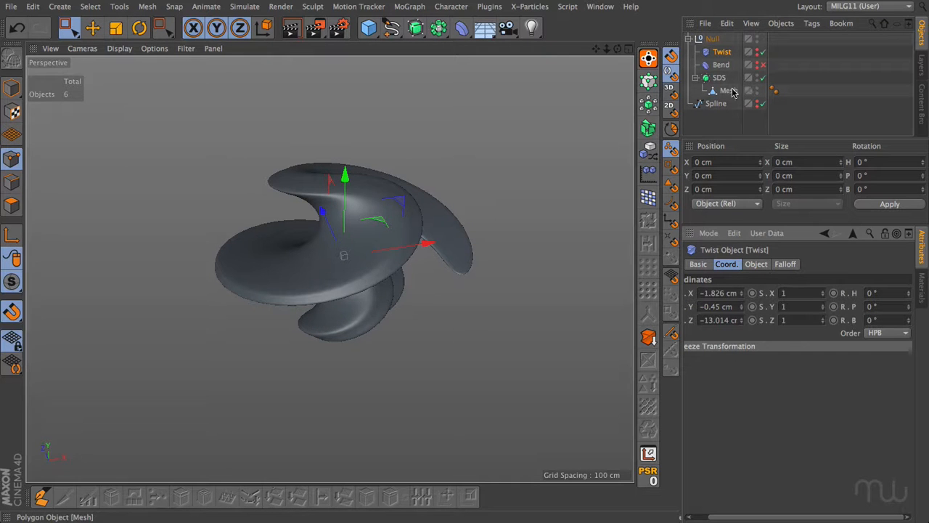
Disable the Twist deformer and select the Mesh object under SDS.
{"action": "left_click", "coordinate": [762, 51]}
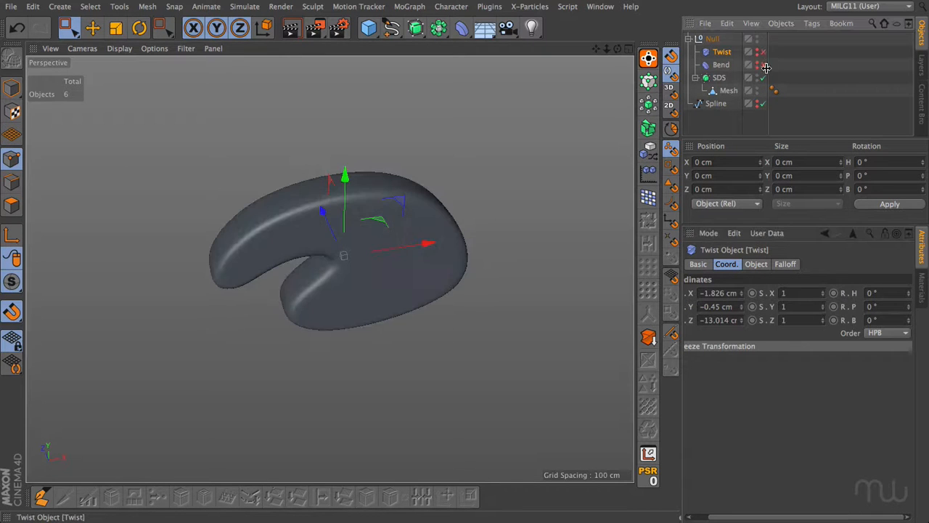
{"action": "left_click", "coordinate": [729, 91]}
{"action": "left_click_drag", "start_coordinate": [341, 276], "coordinate": [328, 268], "text": "alt"}
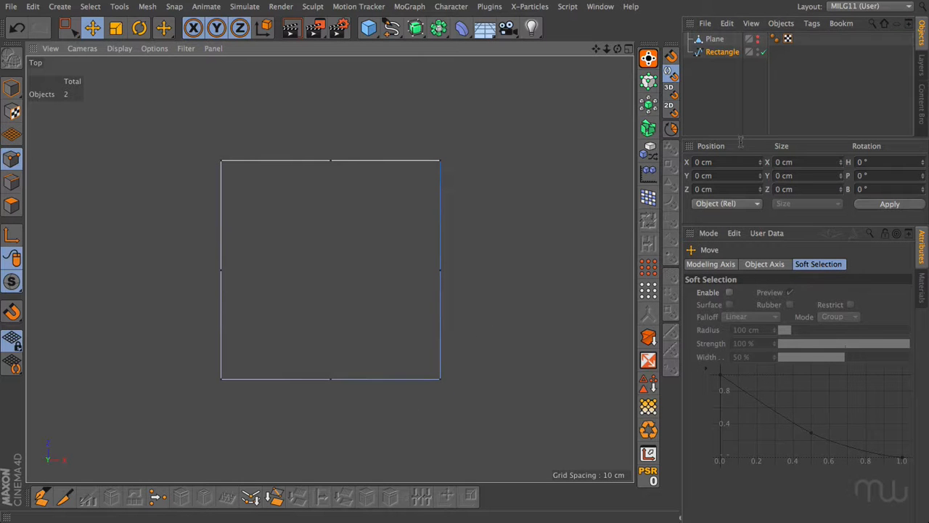
In the scene with the plane and rectangle, change the Rectangle spline's type to B-Spline.
{"action": "left_click", "coordinate": [723, 52]}
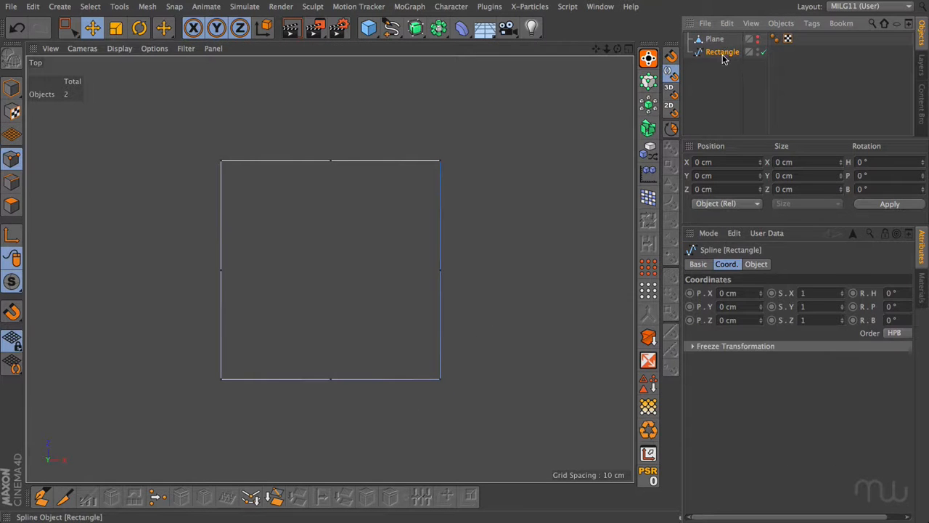
{"action": "left_click", "coordinate": [757, 265]}
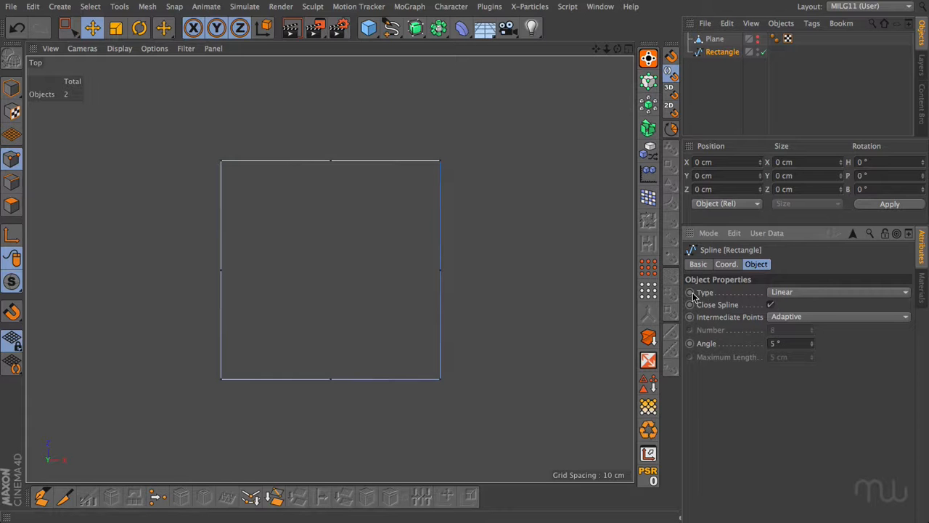
{"action": "left_click", "coordinate": [791, 294]}
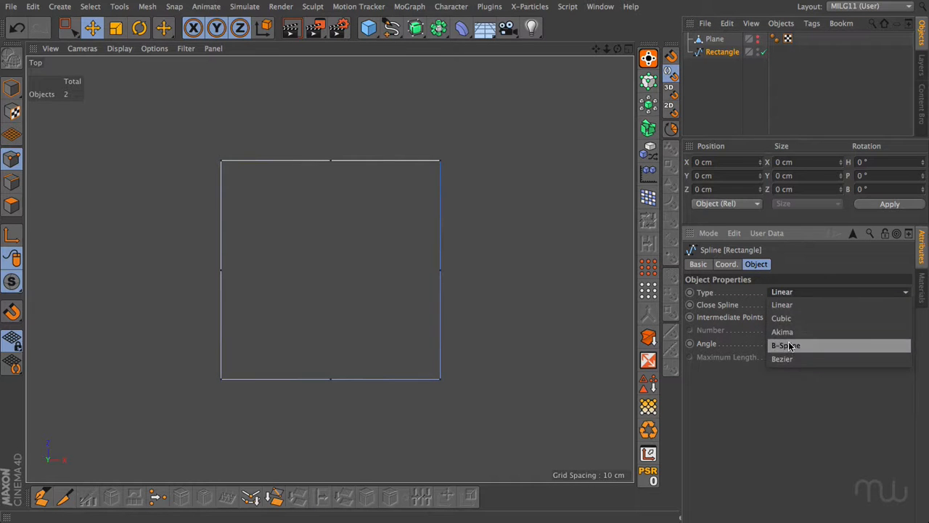
{"action": "left_click", "coordinate": [792, 345]}
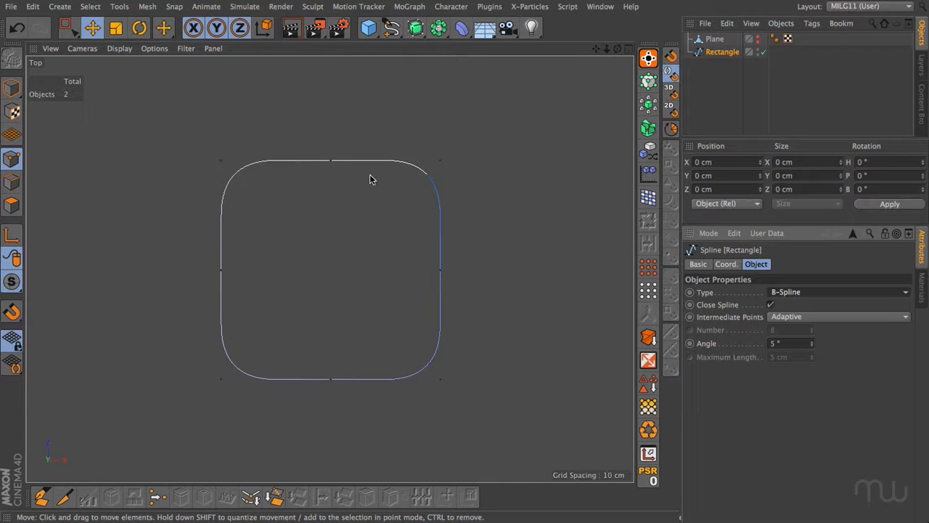
Try pulling the Rectangle spline's upper-right corner point outward and undo the move.
{"action": "left_click", "coordinate": [330, 160]}
{"action": "left_click", "coordinate": [441, 271]}
{"action": "left_click", "coordinate": [475, 255]}
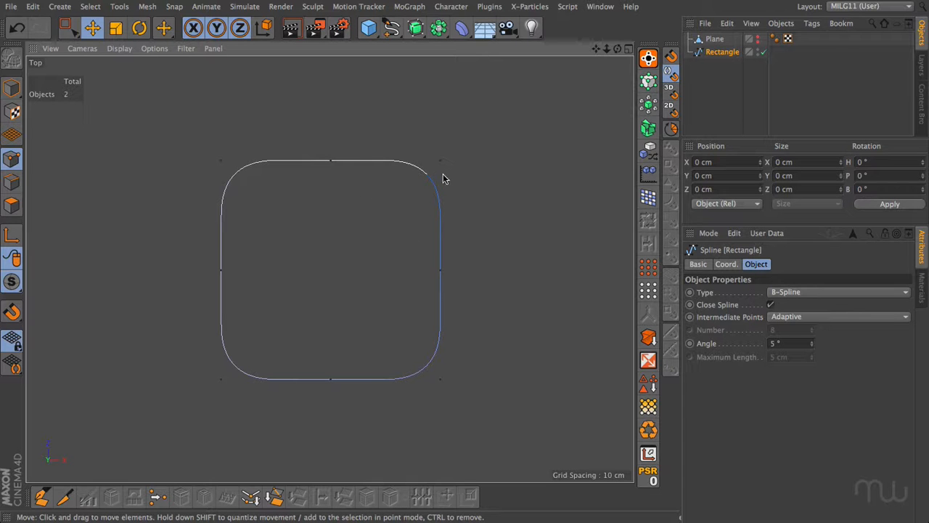
{"action": "left_click_drag", "start_coordinate": [440, 160], "coordinate": [479, 111]}
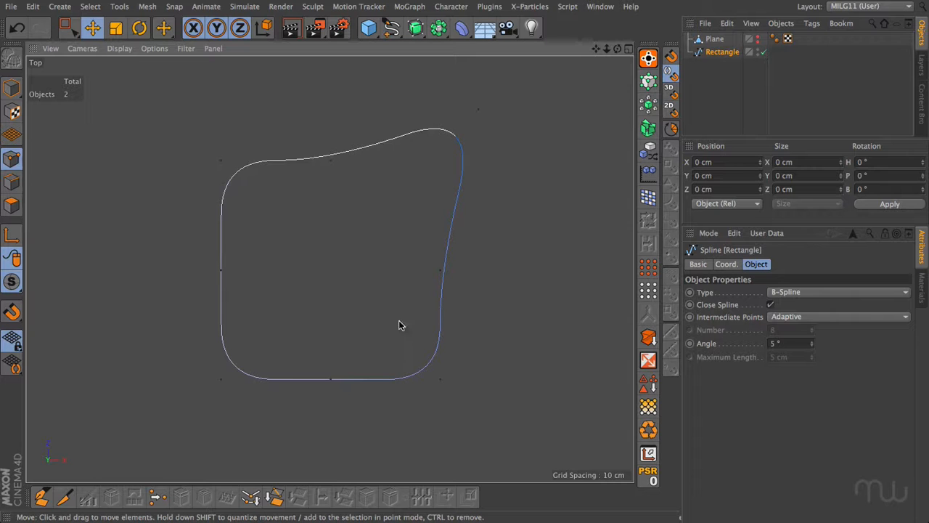
{"action": "key", "text": "ctrl+z"}
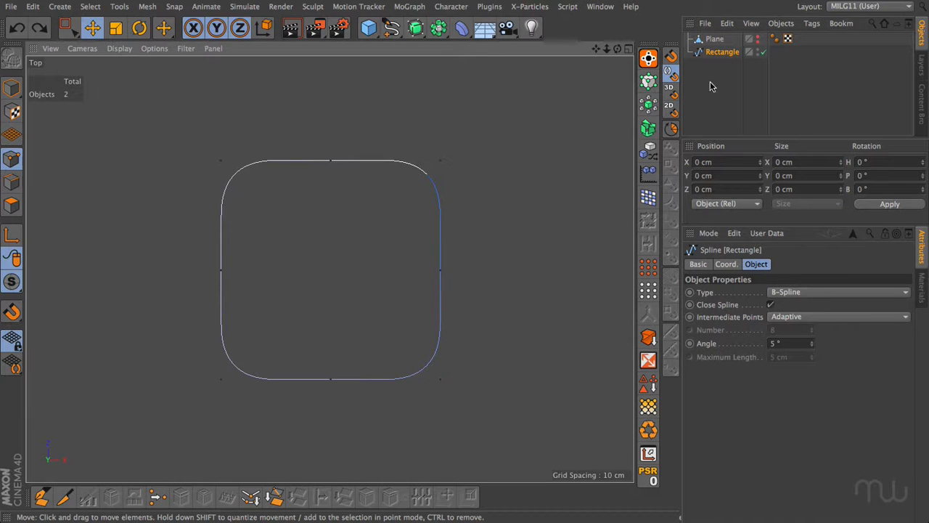
Make the Plane visible in the viewport and add a Subdivision Surface as its parent.
{"action": "left_click", "coordinate": [715, 39]}
{"action": "left_click", "coordinate": [758, 40], "text": "ctrl"}
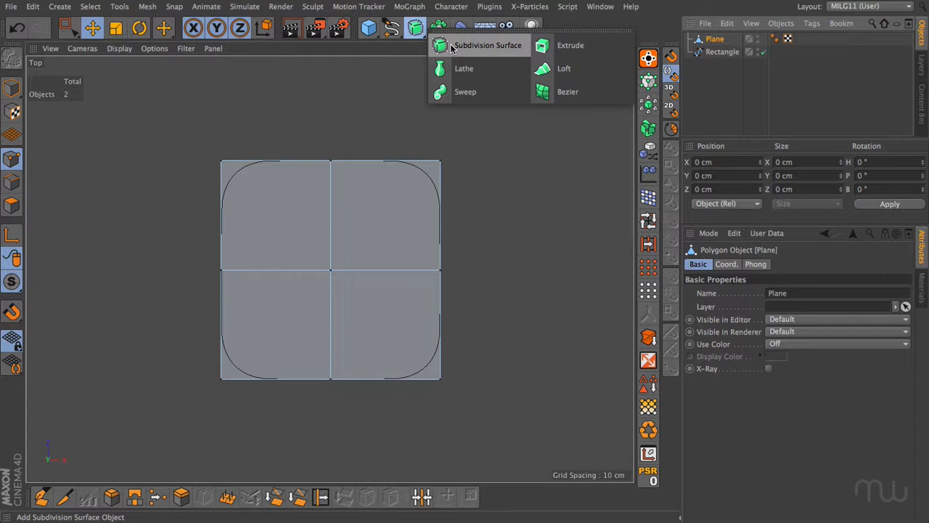
{"action": "left_click", "coordinate": [482, 45]}
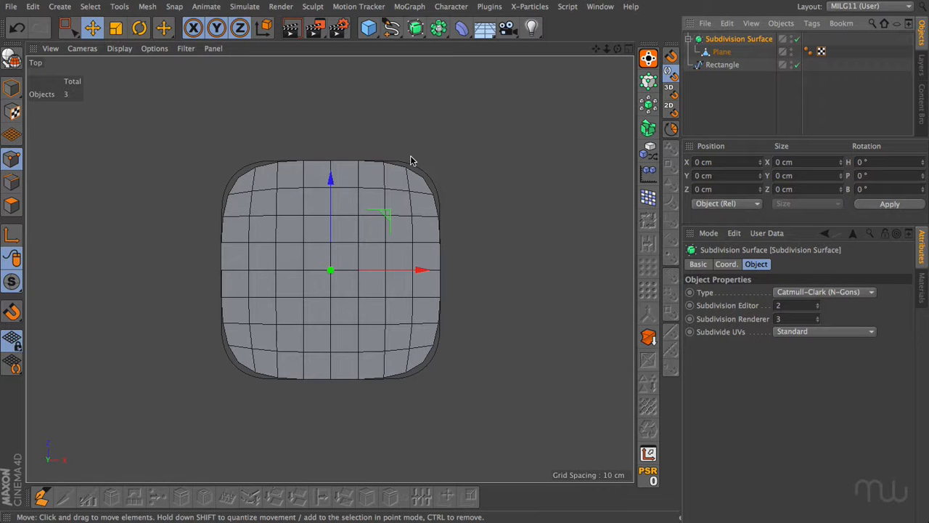
Try pulling the subdivided Plane's upper-right corner point outward and undo the move.
{"action": "left_click", "coordinate": [721, 52]}
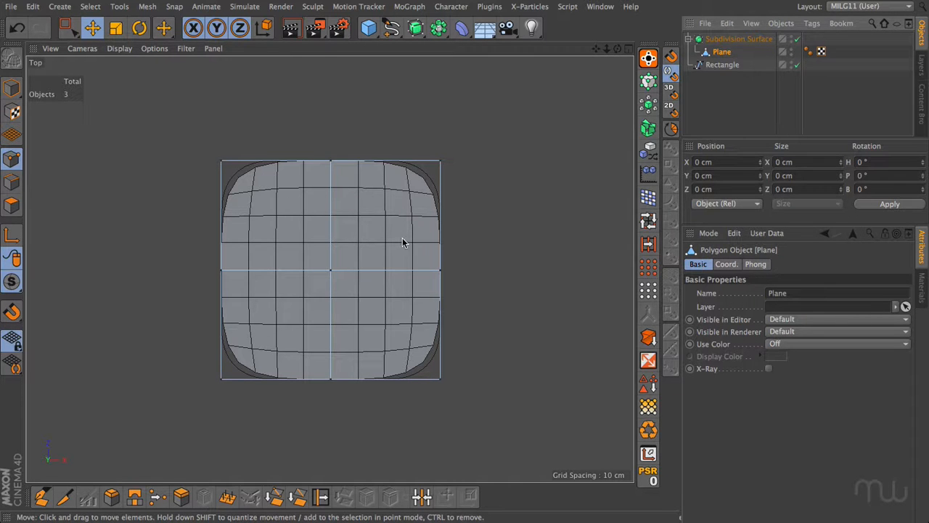
{"action": "left_click", "coordinate": [441, 160]}
{"action": "left_click_drag", "start_coordinate": [440, 160], "coordinate": [469, 116]}
{"action": "left_click", "coordinate": [478, 156]}
{"action": "key", "text": "ctrl+z"}
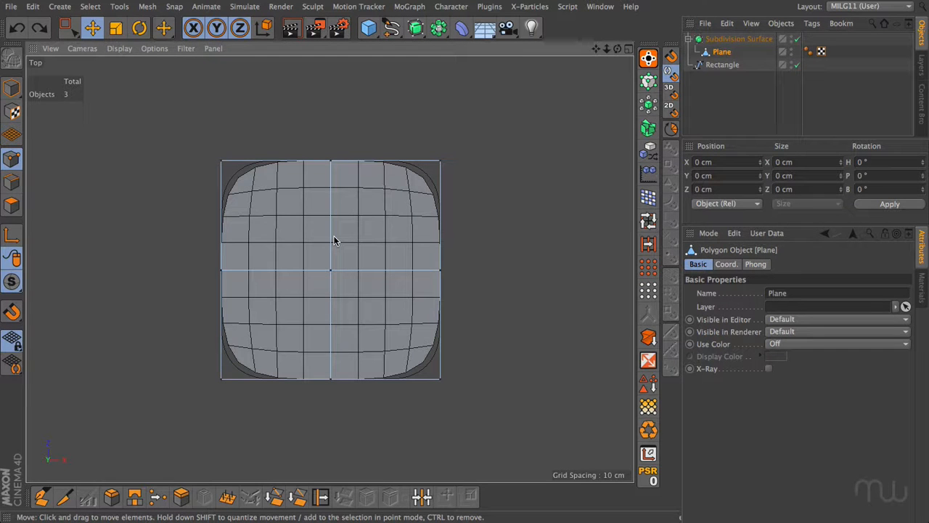
Try Isoline Editing in the Top viewport by pulling the Plane's upper-right corner point outward, then undo the move and disable the option.
{"action": "key", "text": "shift+v"}
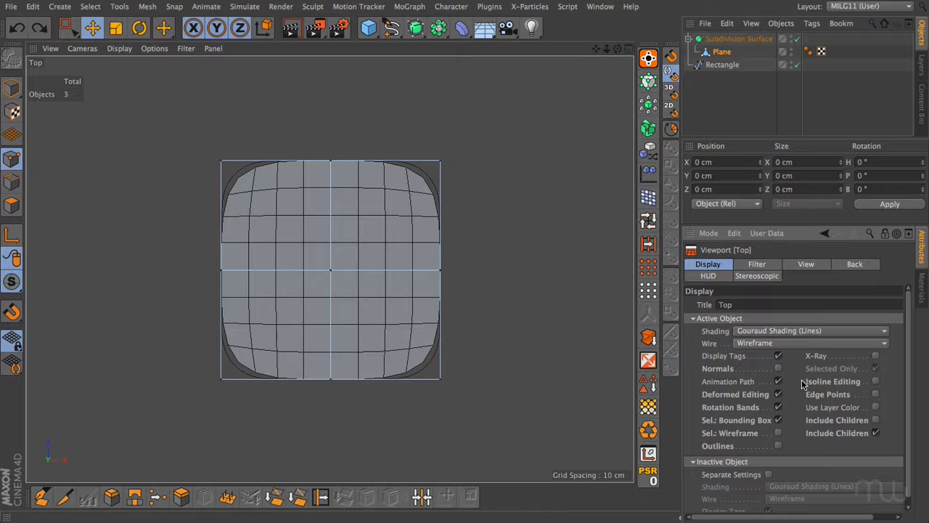
{"action": "left_click", "coordinate": [875, 381]}
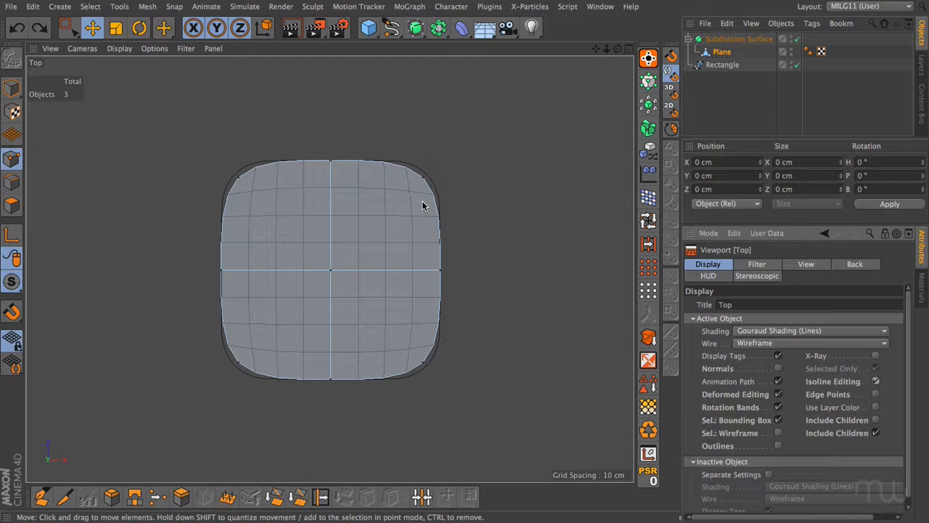
{"action": "left_click_drag", "start_coordinate": [424, 178], "coordinate": [466, 135]}
{"action": "left_click", "coordinate": [468, 137]}
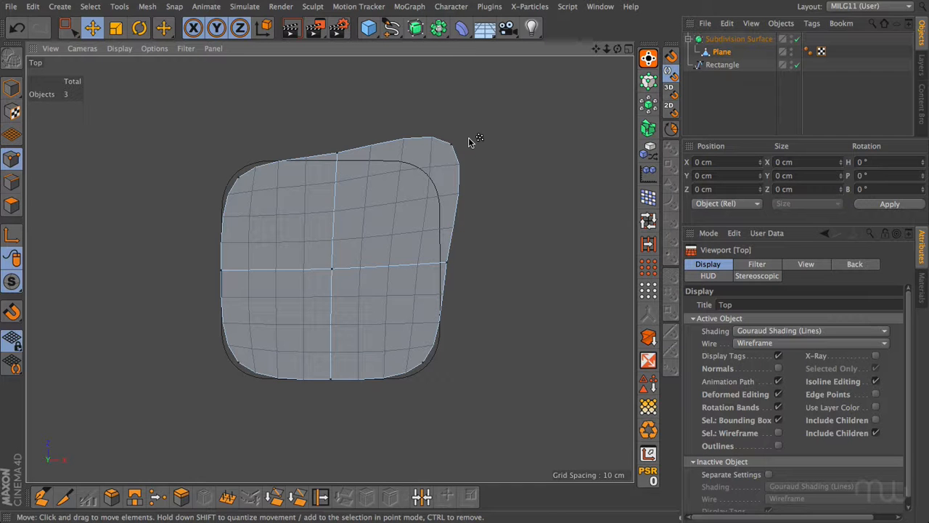
{"action": "key", "text": "ctrl+z"}
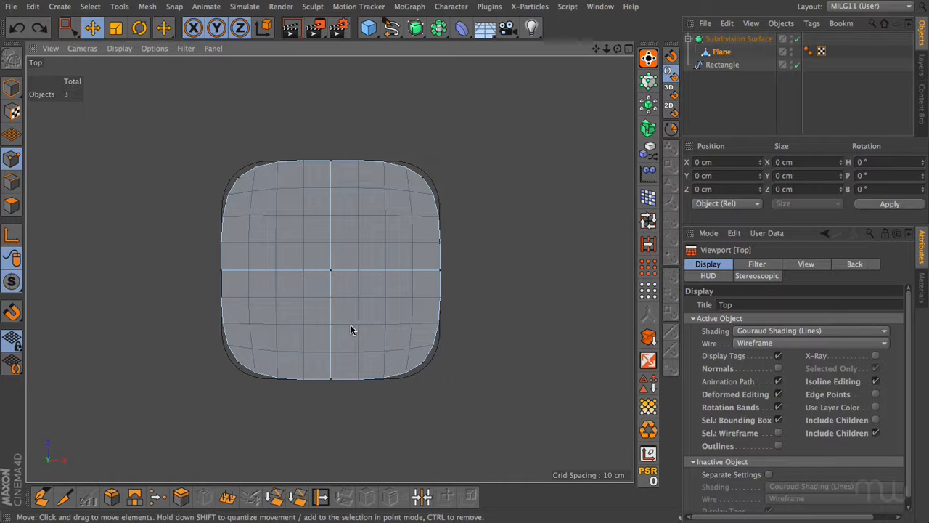
{"action": "left_click", "coordinate": [875, 380]}
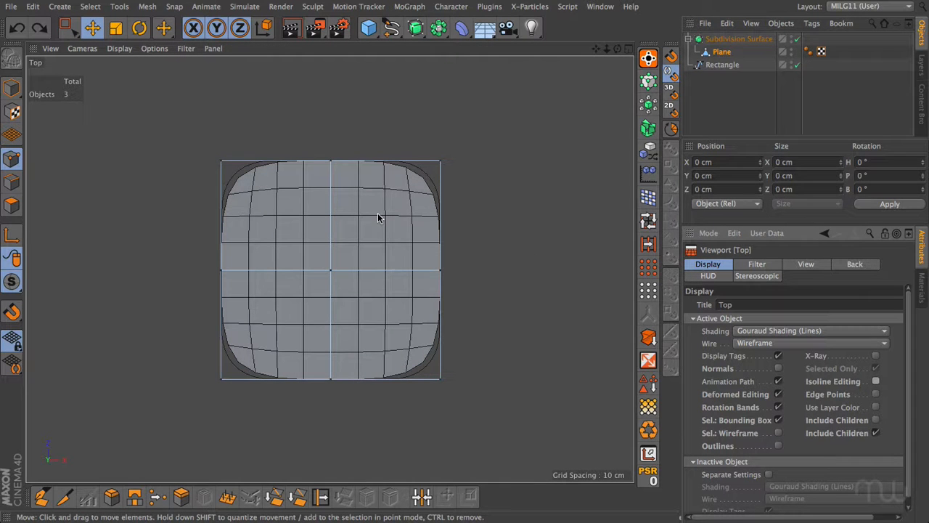
Reshape the Rectangle spline by moving its upper-right, lower-right and lower-left points outward and its upper-left point inward.
{"action": "left_click", "coordinate": [723, 65]}
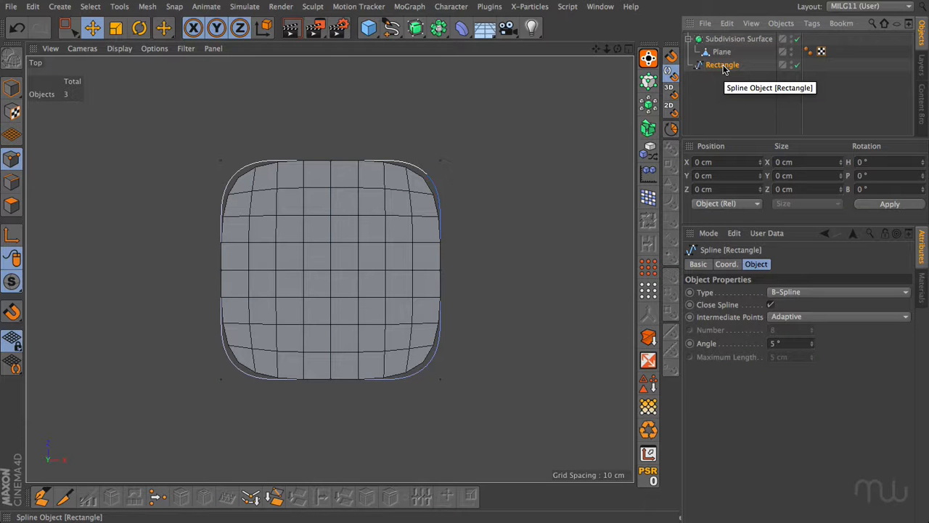
{"action": "left_click_drag", "start_coordinate": [442, 164], "coordinate": [447, 142]}
{"action": "left_click_drag", "start_coordinate": [440, 380], "coordinate": [446, 404]}
{"action": "left_click_drag", "start_coordinate": [222, 380], "coordinate": [202, 395]}
{"action": "left_click", "coordinate": [222, 163]}
{"action": "left_click_drag", "start_coordinate": [222, 163], "coordinate": [260, 200]}
{"action": "left_click", "coordinate": [260, 201]}
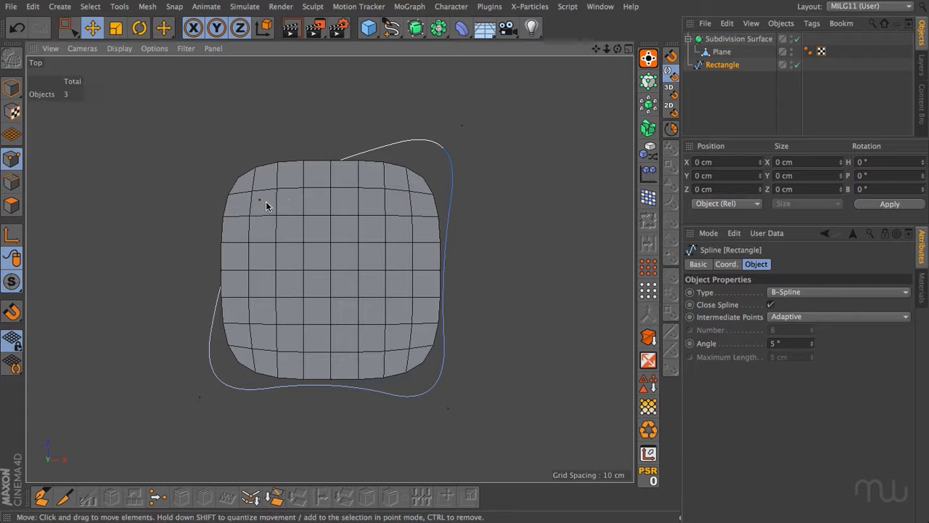
Move the Plane's four corner points so the subdivided mesh follows the reshaped Rectangle spline.
{"action": "left_click", "coordinate": [722, 53]}
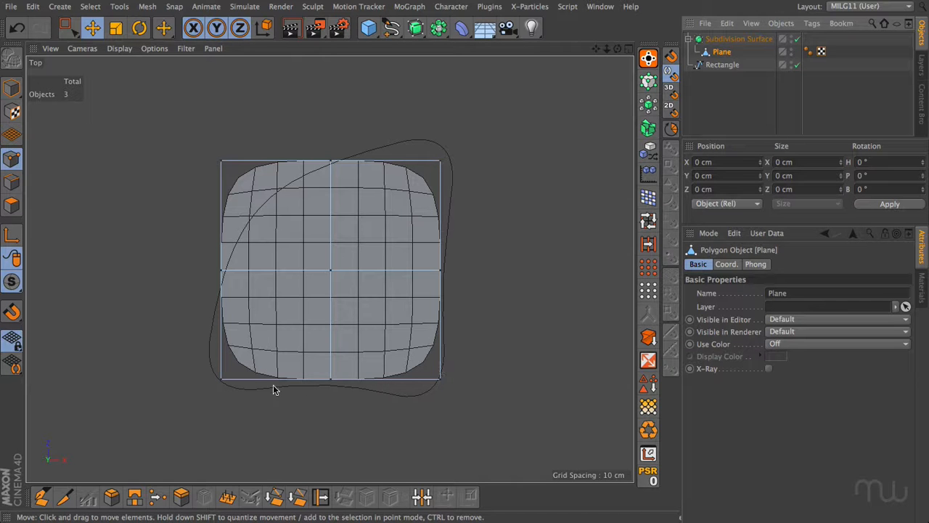
{"action": "left_click_drag", "start_coordinate": [442, 163], "coordinate": [471, 118]}
{"action": "left_click_drag", "start_coordinate": [442, 380], "coordinate": [456, 420]}
{"action": "left_click_drag", "start_coordinate": [222, 379], "coordinate": [194, 406]}
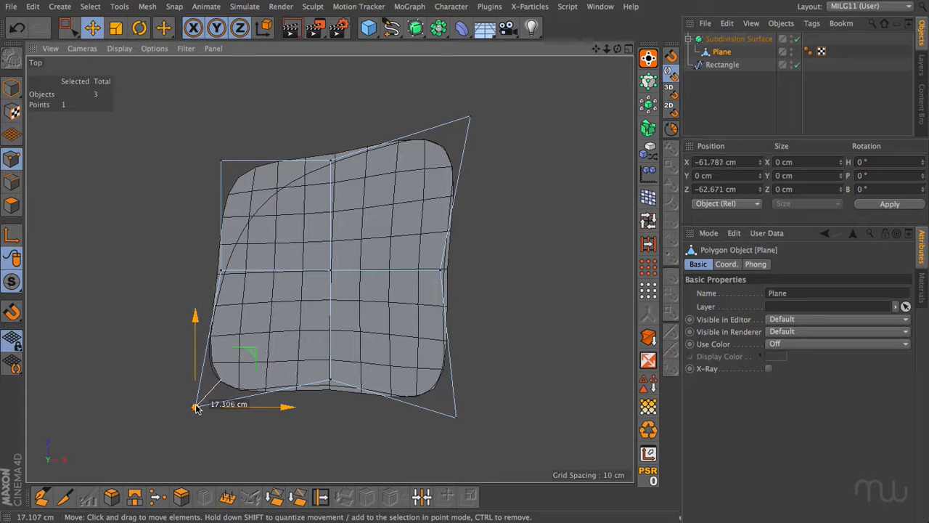
{"action": "left_click", "coordinate": [202, 399]}
{"action": "left_click_drag", "start_coordinate": [221, 161], "coordinate": [260, 195]}
{"action": "left_click", "coordinate": [473, 296]}
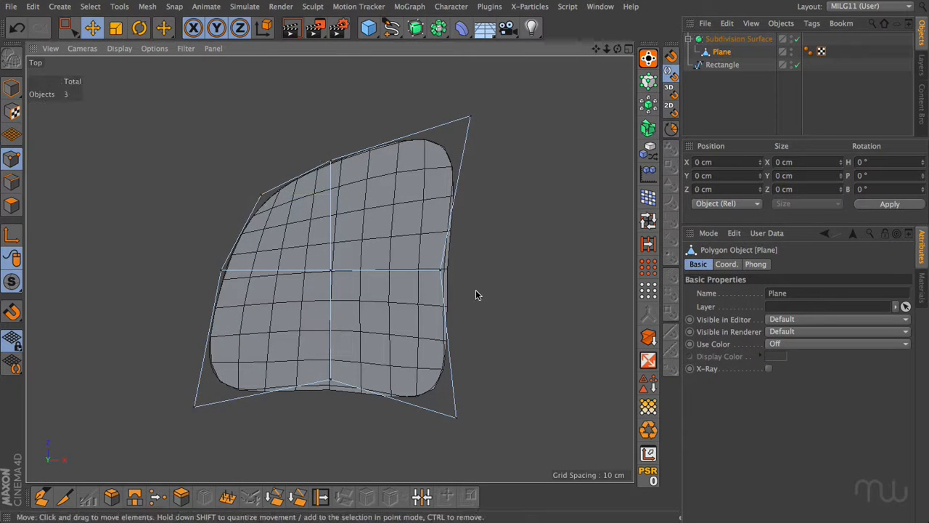
Nudge the Plane's right-edge and bottom-edge midpoints slightly inward to fit the spline outline, and deselect everything.
{"action": "left_click_drag", "start_coordinate": [440, 273], "coordinate": [435, 275]}
{"action": "left_click", "coordinate": [404, 336]}
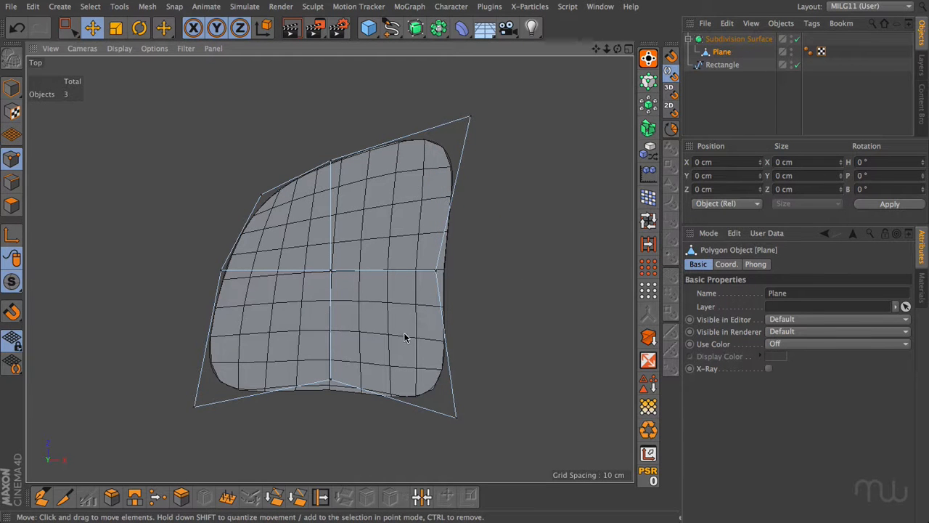
{"action": "left_click", "coordinate": [330, 381]}
{"action": "left_click_drag", "start_coordinate": [330, 381], "coordinate": [331, 375]}
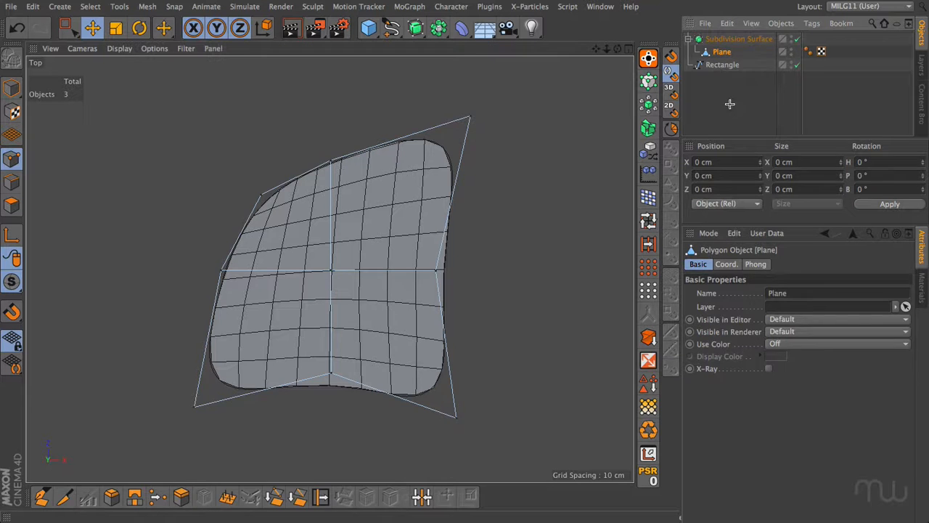
{"action": "left_click", "coordinate": [461, 210]}
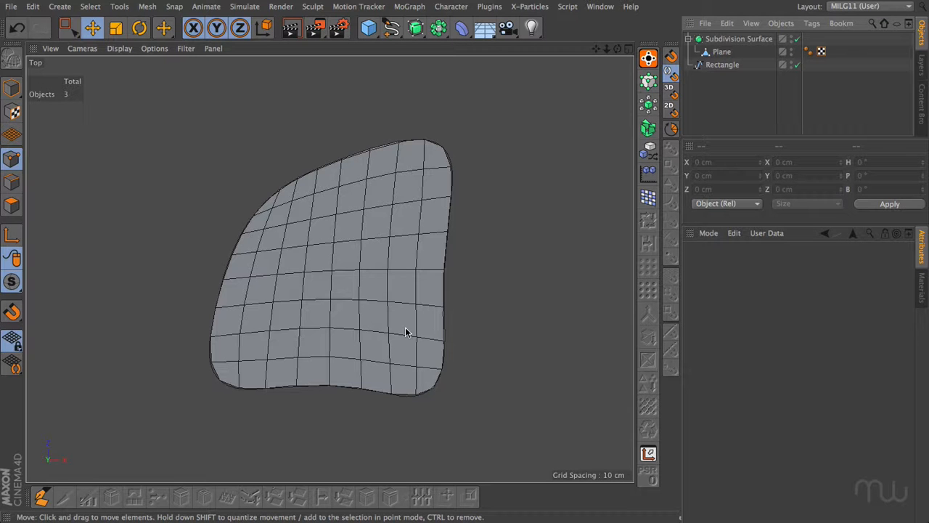
Try adjusting the Subdivision Surface weight on the Plane's upper-right corner point and clear the point selection.
{"action": "left_click", "coordinate": [738, 39]}
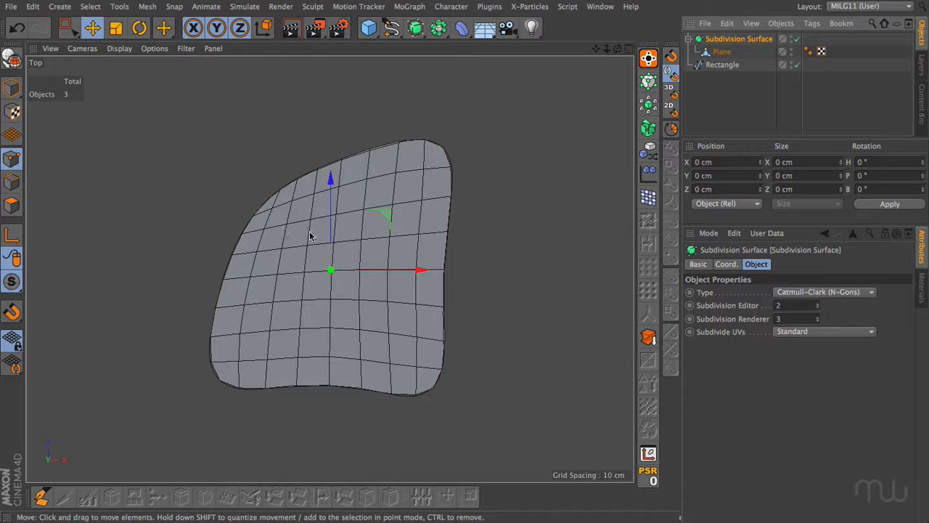
{"action": "left_click", "coordinate": [721, 53]}
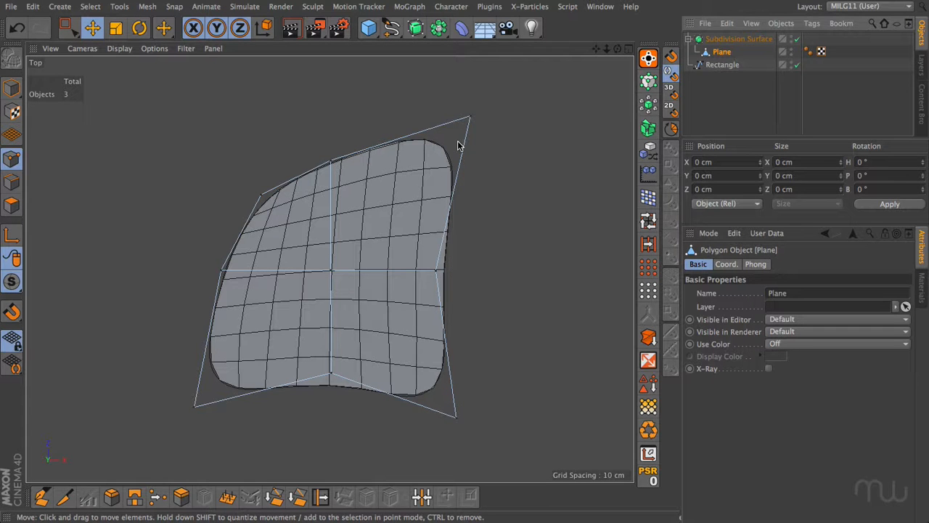
{"action": "left_click", "coordinate": [471, 117]}
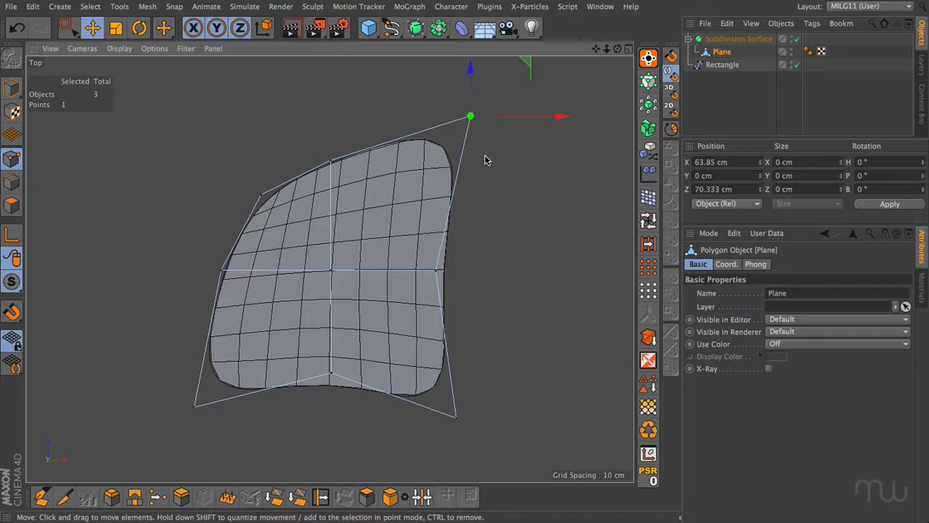
{"action": "key", "text": "period"}
{"action": "left_click_drag", "start_coordinate": [487, 165], "coordinate": [562, 164]}
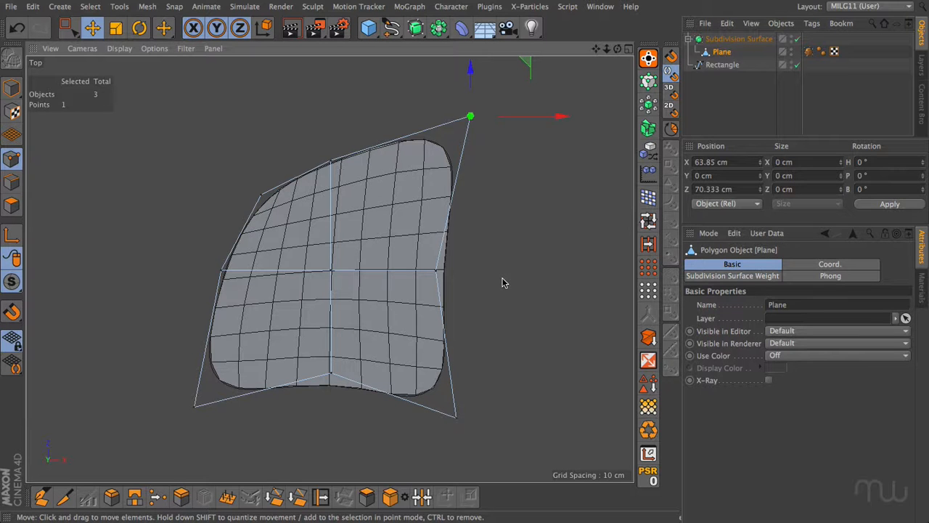
{"action": "left_click", "coordinate": [513, 191]}
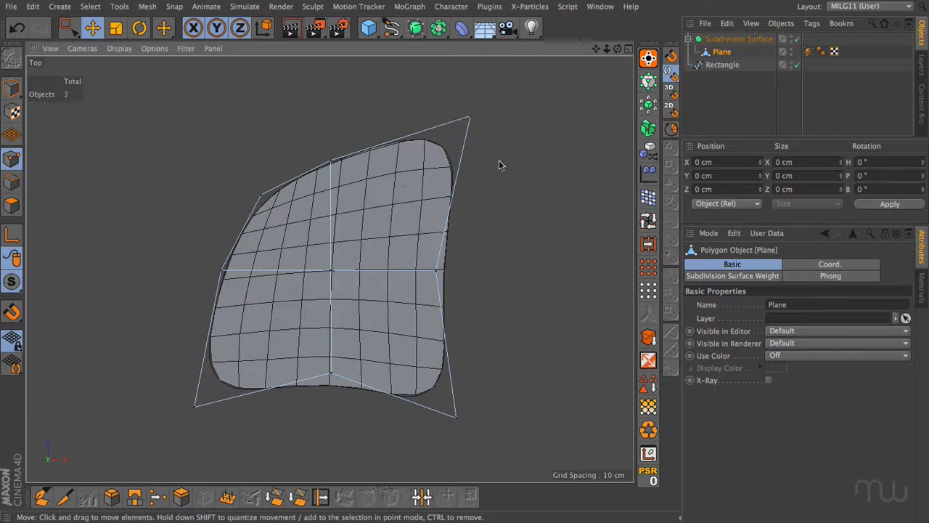